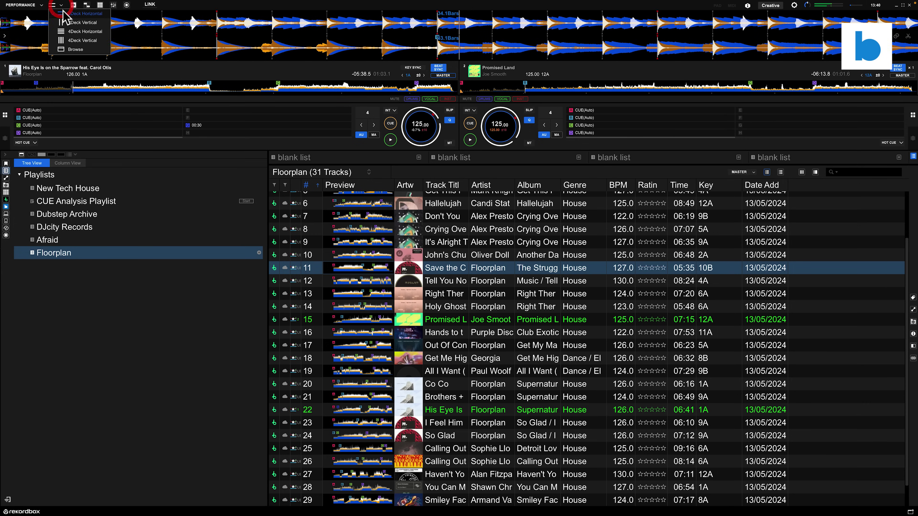
Preview the 4Deck Horizontal and 4Deck Vertical layouts and return the performance view to 2Deck Horizontal.
left_click(66, 31)
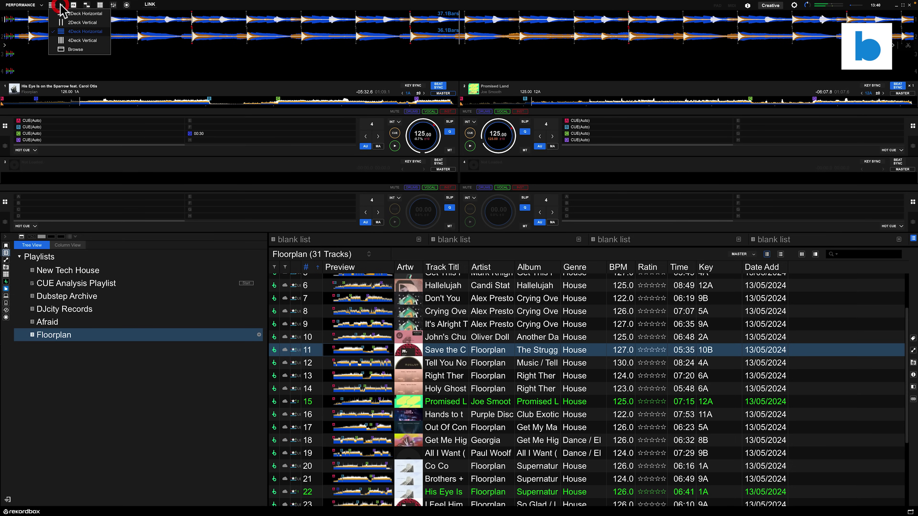
left_click(70, 41)
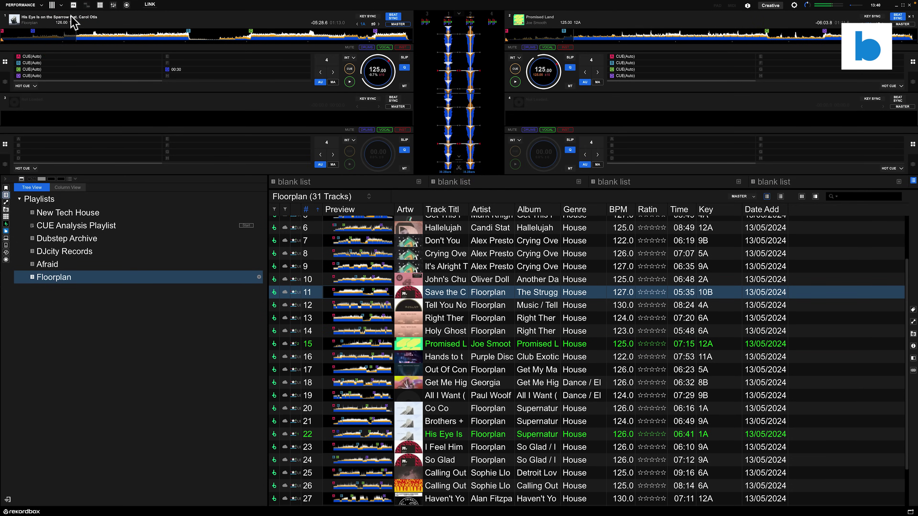
left_click(61, 5)
left_click(71, 16)
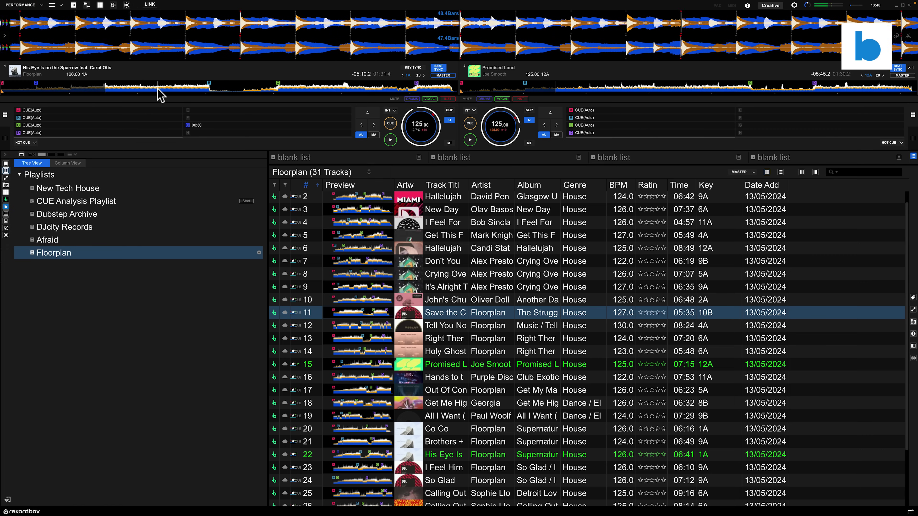
Change the performance layout to 2Deck Vertical and to 4Deck Horizontal to compare them.
left_click(61, 5)
left_click(62, 5)
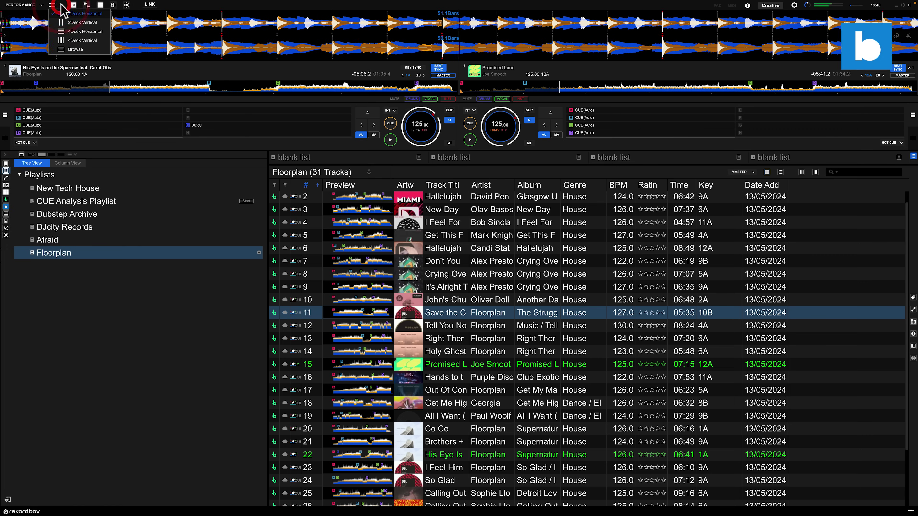
left_click(70, 25)
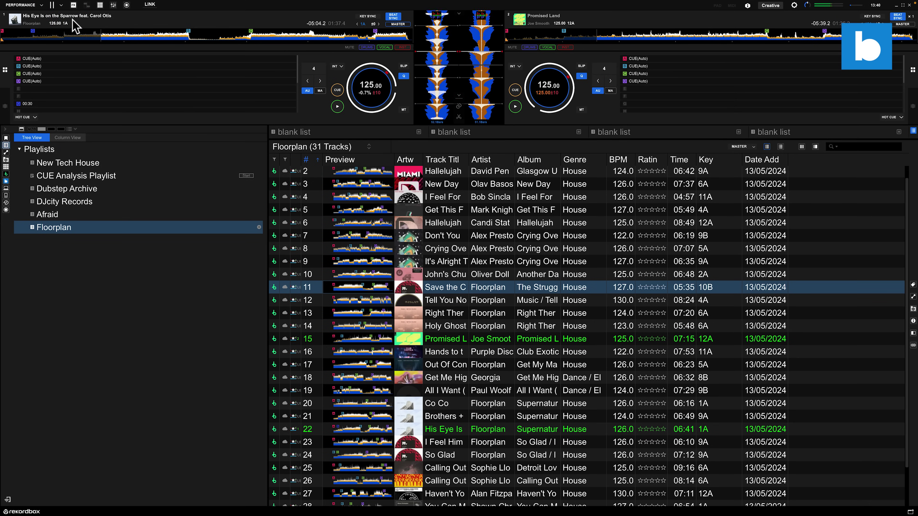
left_click(62, 5)
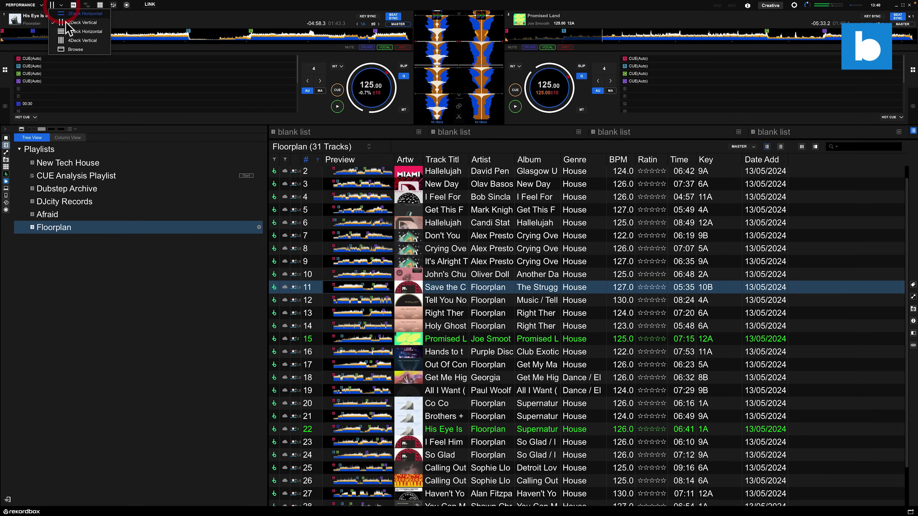
left_click(66, 31)
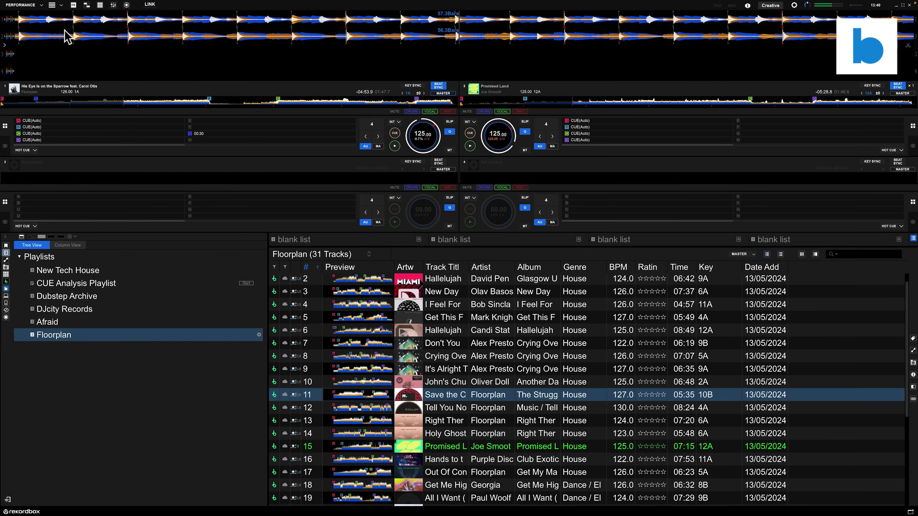
Bring the layout back to 2Deck Horizontal and switch it to 2Deck Vertical.
left_click(61, 5)
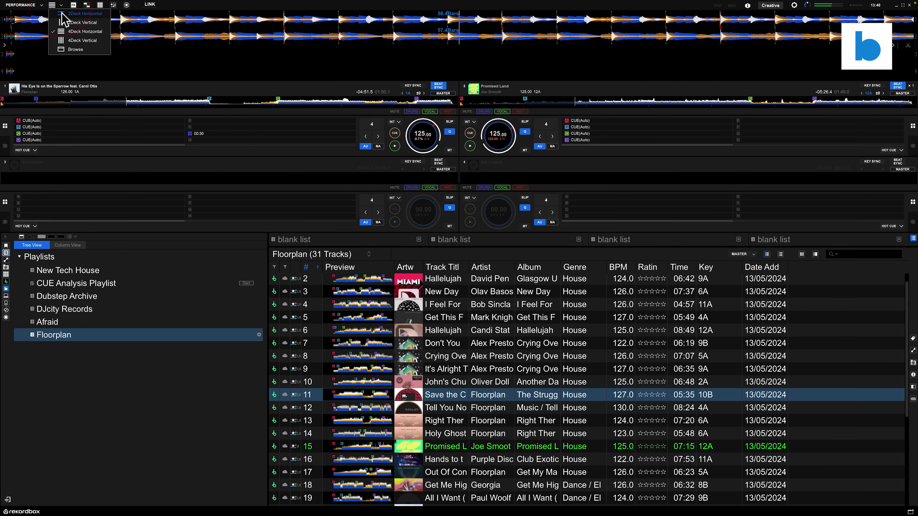
left_click(62, 13)
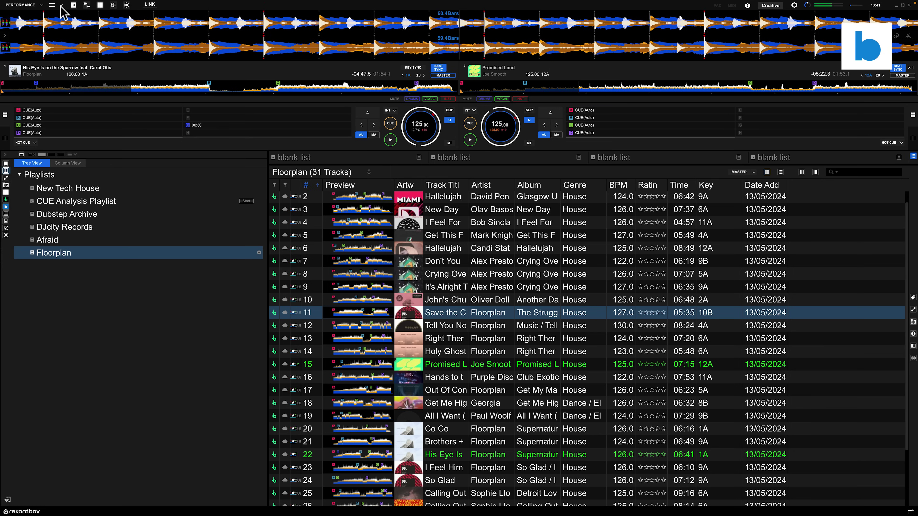
left_click(62, 5)
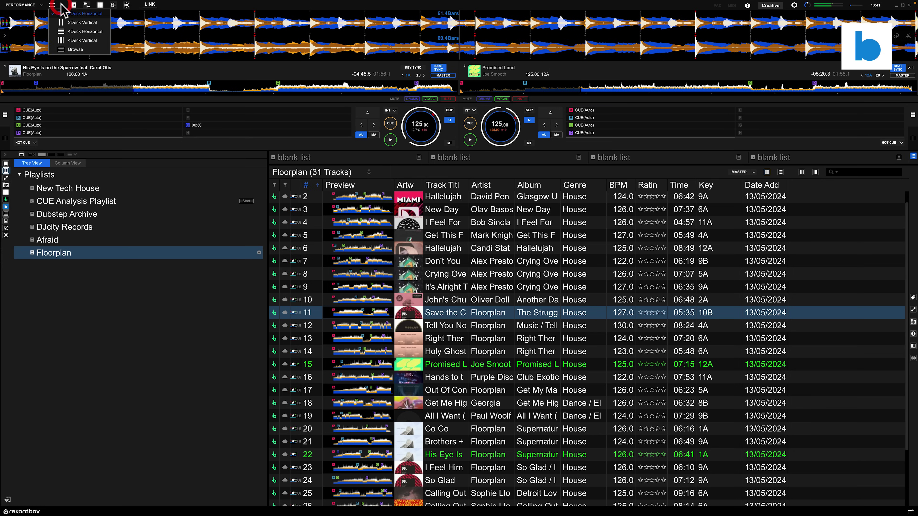
left_click(62, 21)
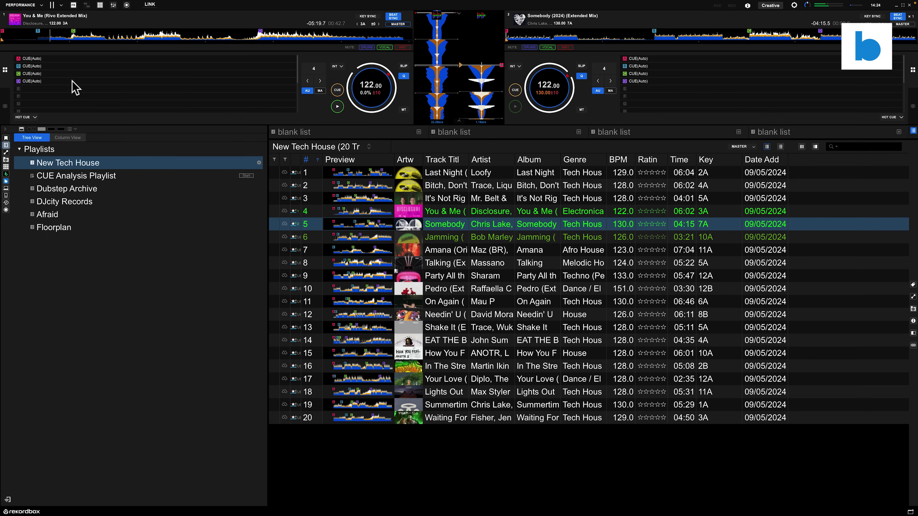
Jump the deck 1 track to hot cue C and start playback on deck 2.
left_click(18, 73)
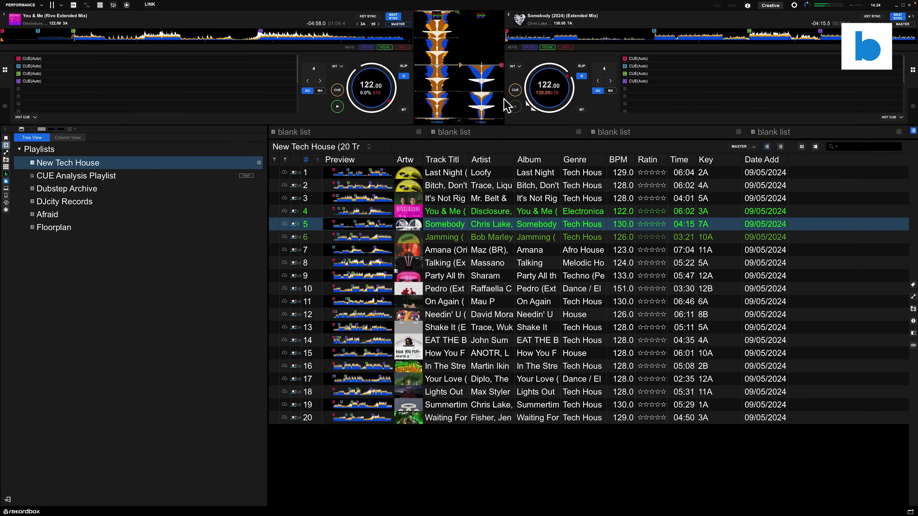
left_click(515, 106)
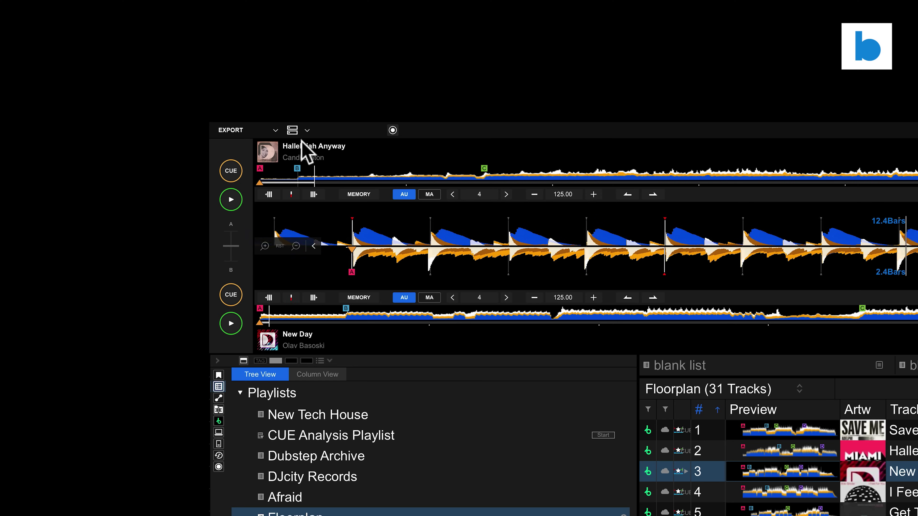
Switch the export view to the DUAL PLAYER layout and play both linked players from their cue points.
left_click(308, 128)
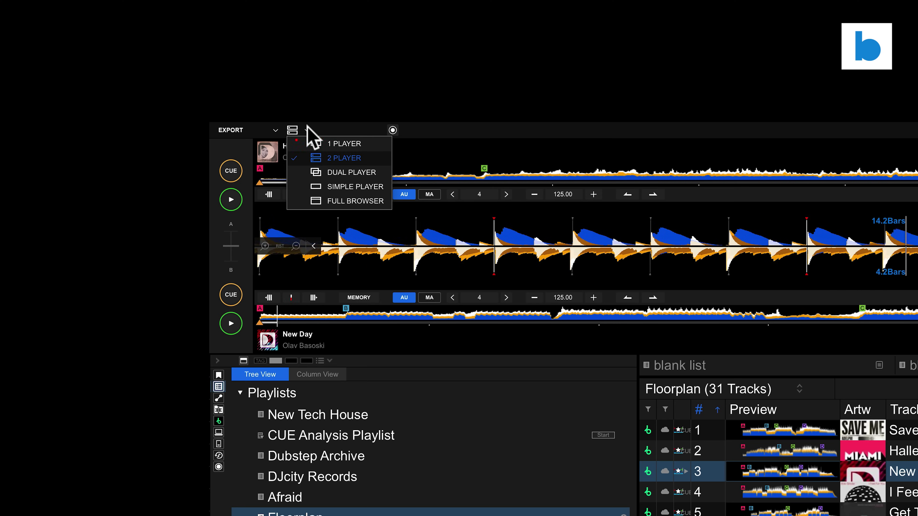
left_click(318, 173)
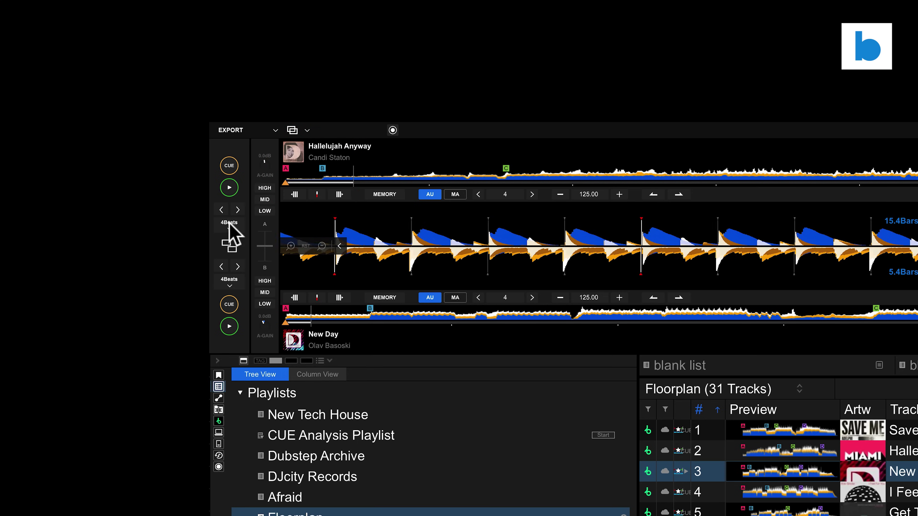
left_click(229, 246)
left_click(229, 167)
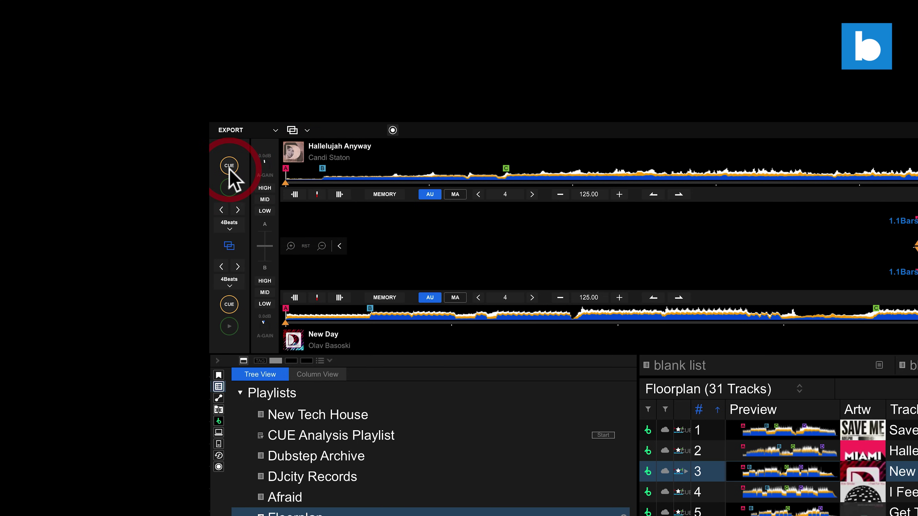
left_click(230, 188)
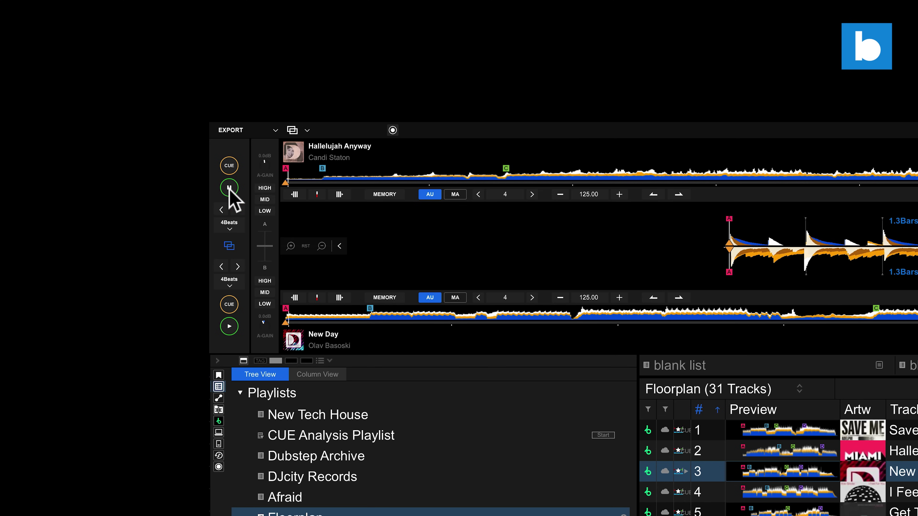
Set the upper player's beat jump size to 16Beats and skip forward repeatedly.
left_click(230, 224)
left_click(232, 284)
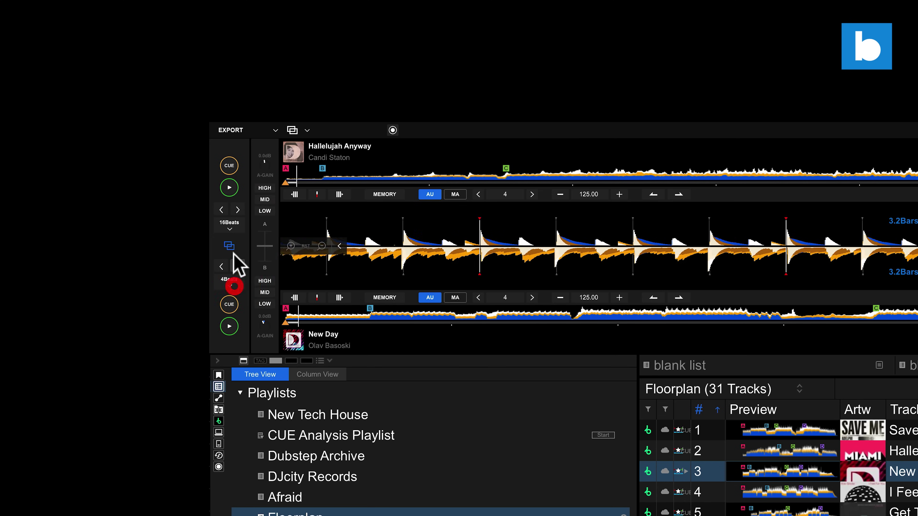
left_click(237, 210)
left_click(237, 209)
left_click(238, 210)
left_click(237, 210)
left_click(238, 209)
left_click(237, 210)
left_click(238, 210)
left_click(238, 209)
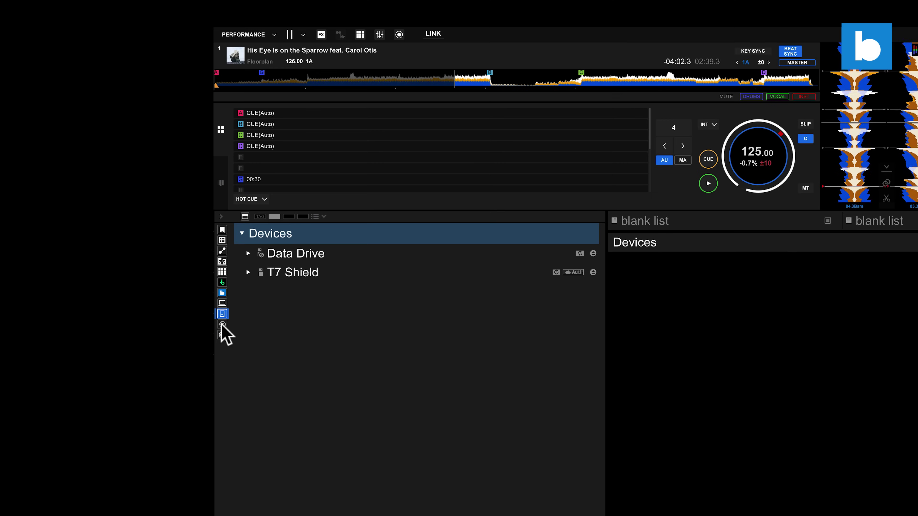
Look through the library sources, including Histories, Recordings, Beatsource, Beatport and Track Suggestion.
left_click(223, 325)
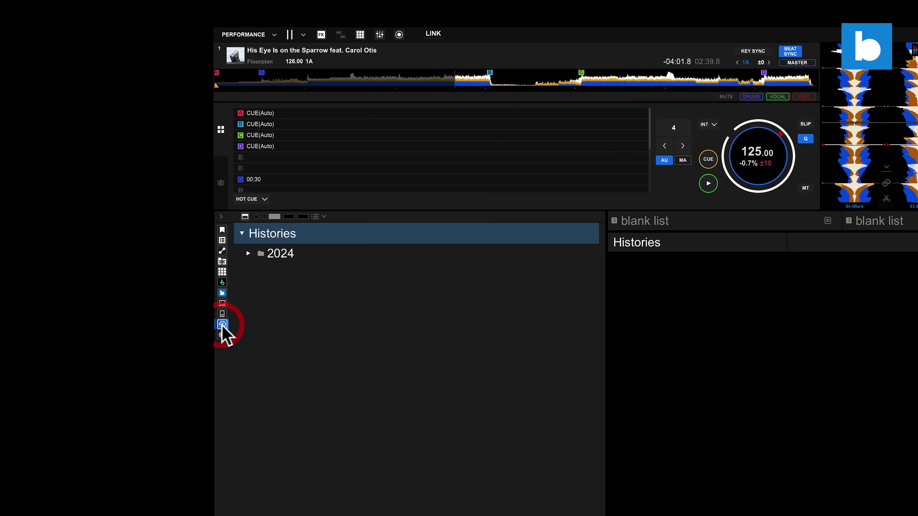
left_click(222, 335)
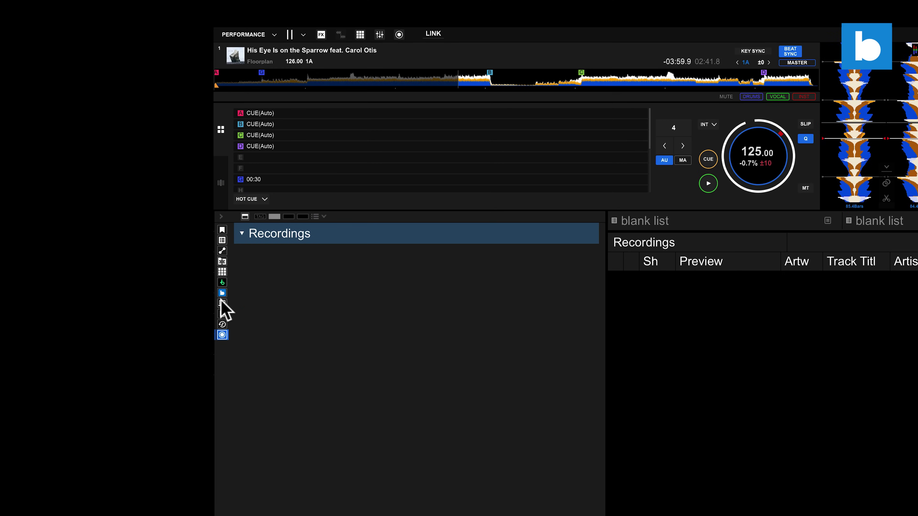
left_click(223, 303)
left_click(222, 293)
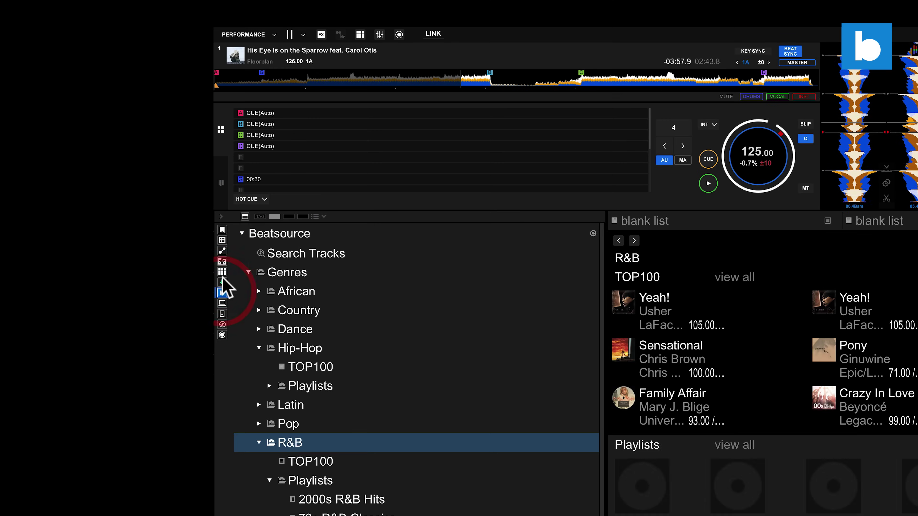
left_click(222, 282)
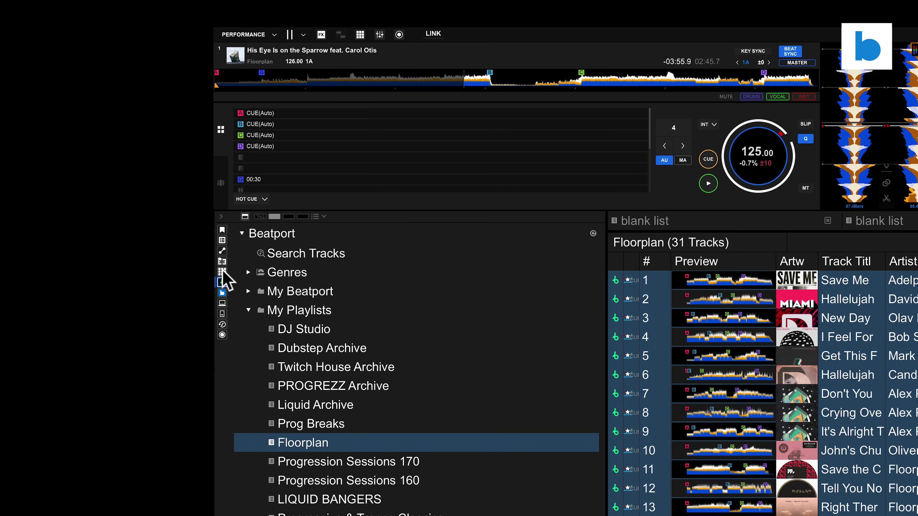
left_click(223, 272)
left_click(222, 255)
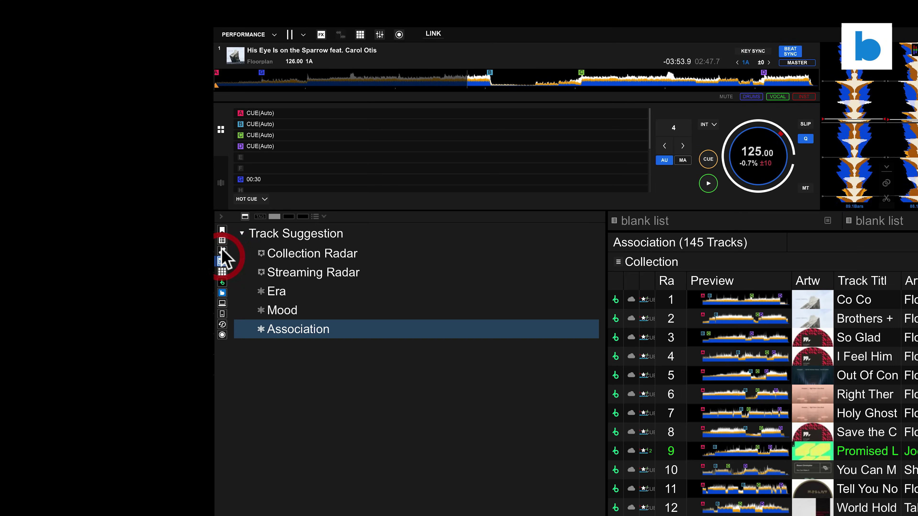
left_click(222, 251)
left_click(222, 240)
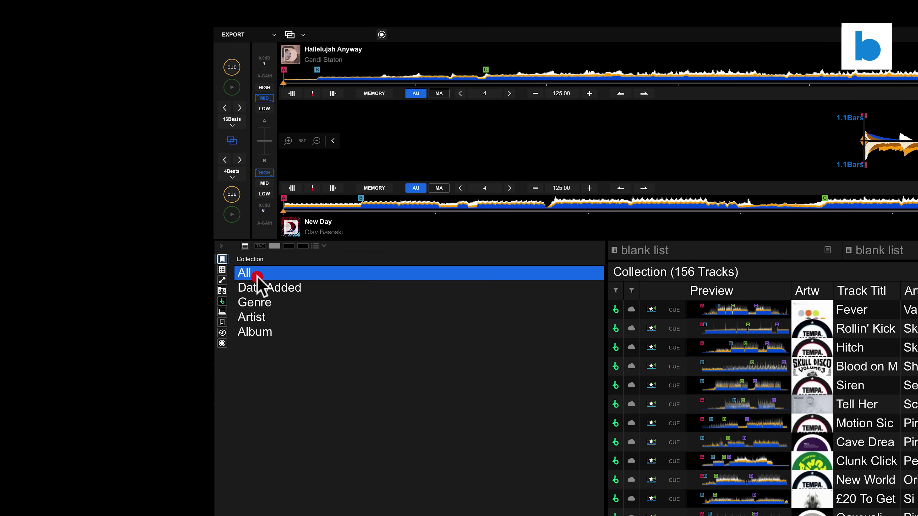
Browse the collection by the All, Date Added, Genre, Artist and Album categories in the column view.
left_click(262, 278)
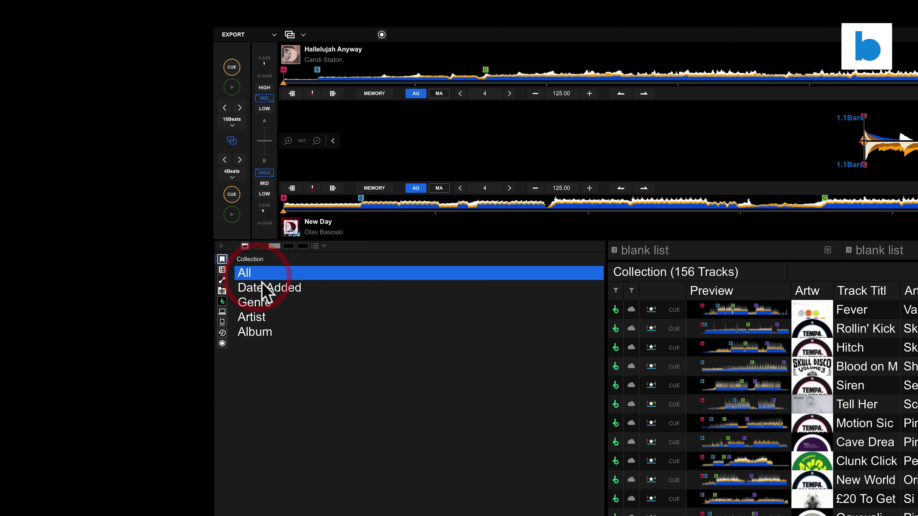
left_click(263, 287)
left_click(278, 306)
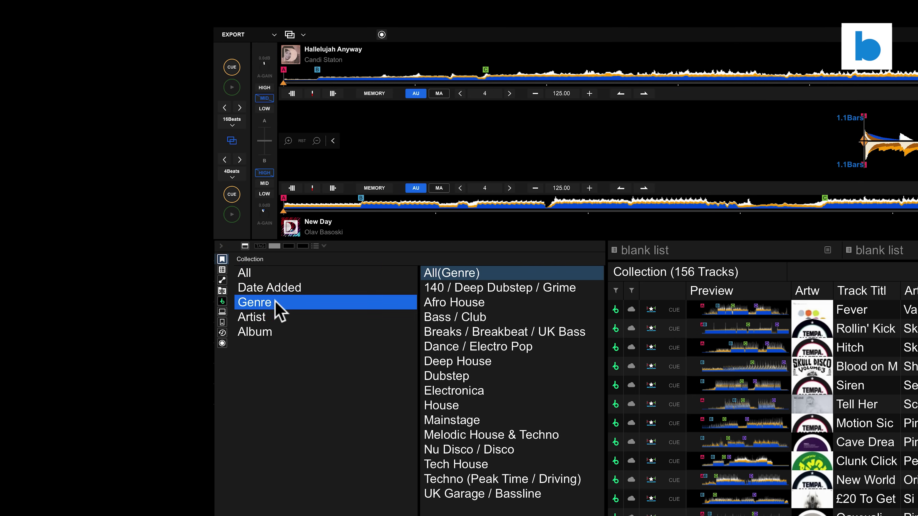
left_click(278, 316)
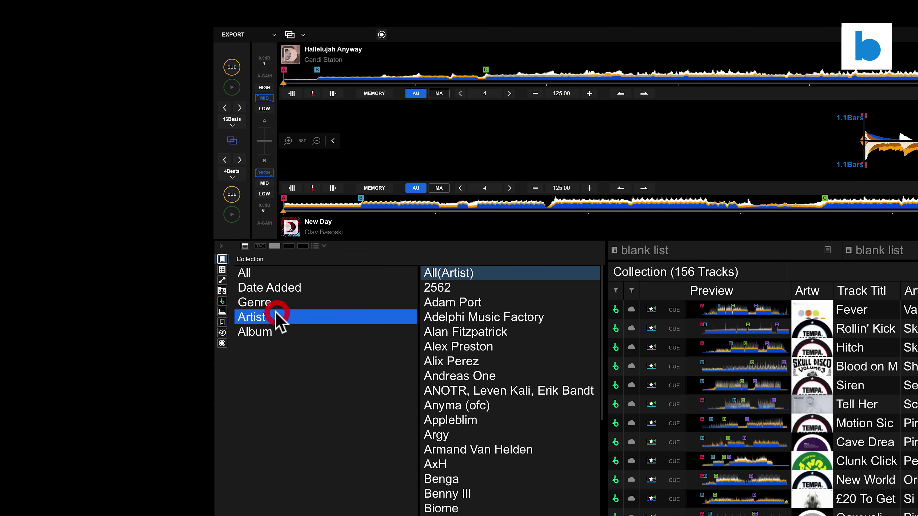
left_click(284, 332)
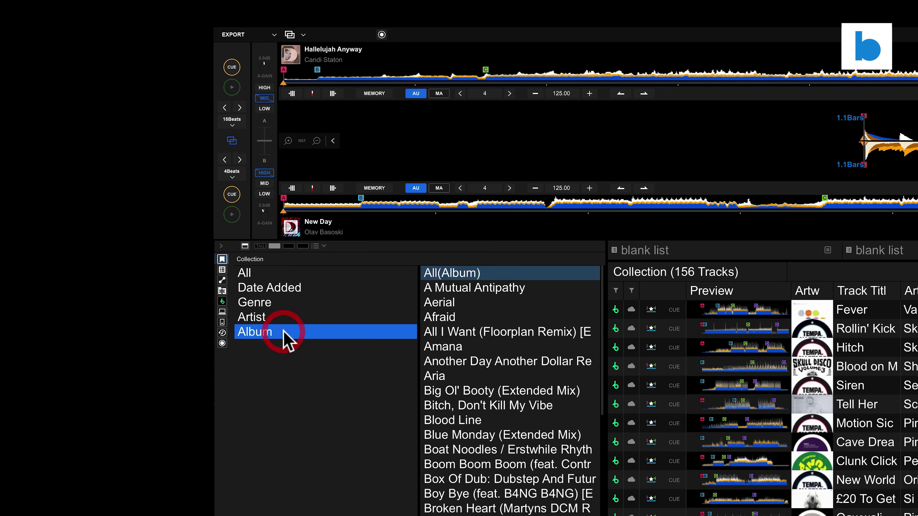
left_click(288, 316)
left_click(289, 302)
left_click(292, 289)
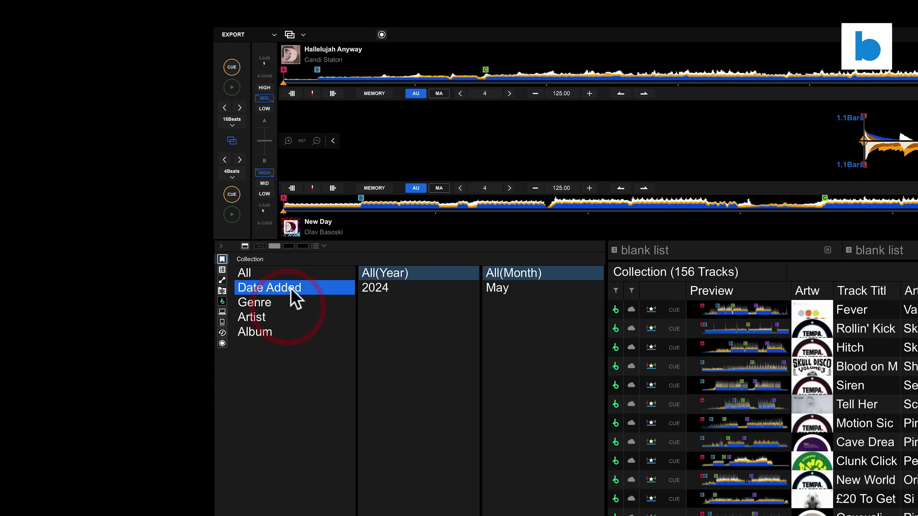
left_click(293, 276)
left_click(294, 290)
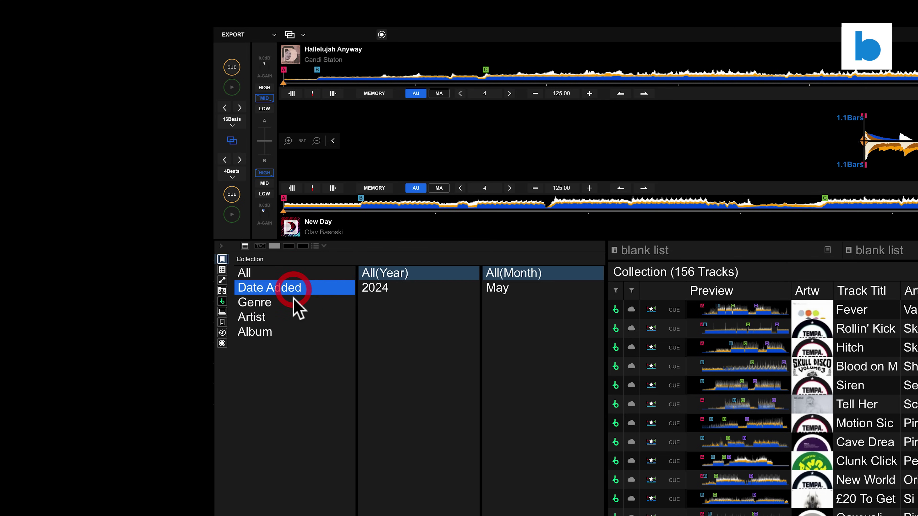
left_click(295, 302)
left_click(294, 315)
left_click(297, 332)
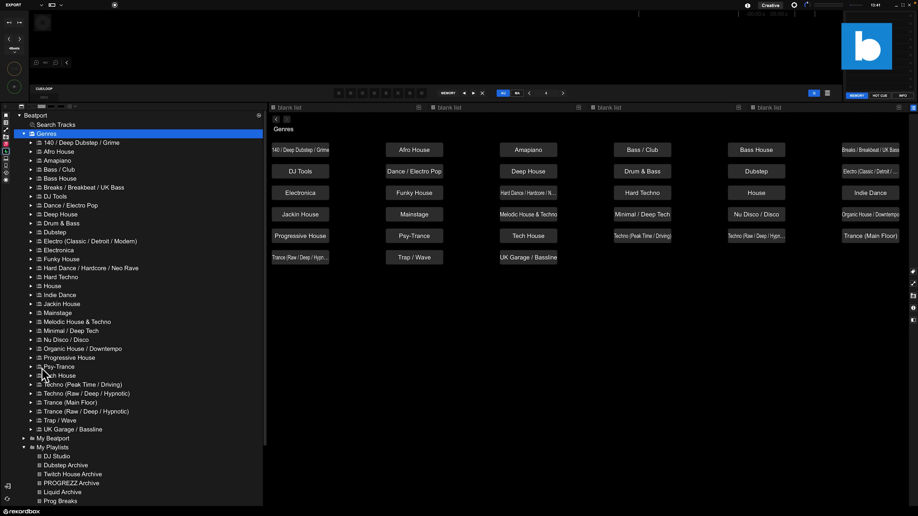
View the Best New Hype Tech House: April playlist in Beatport's Tech House genre and return to the genre page.
left_click(54, 376)
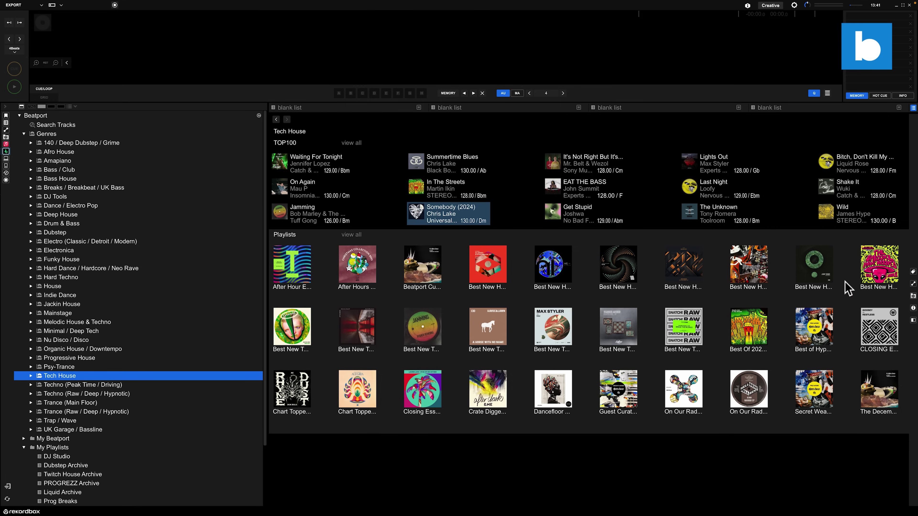
left_click(491, 261)
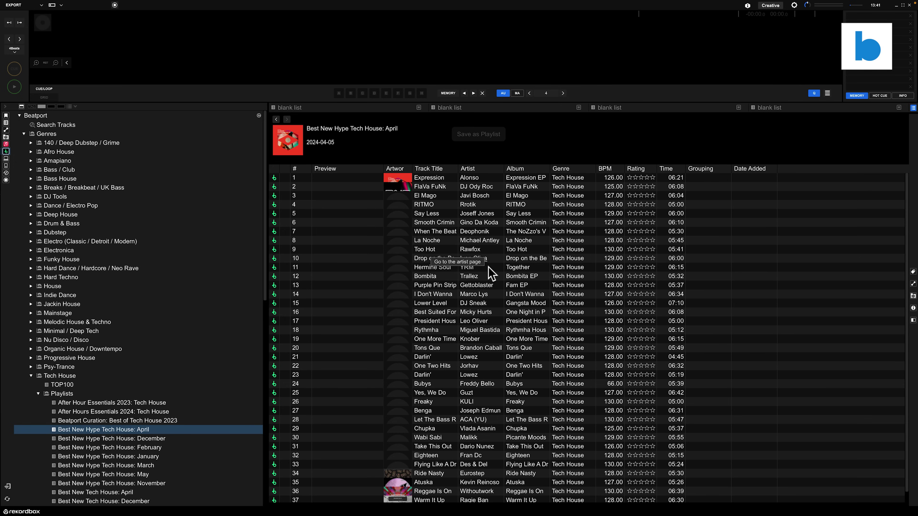
left_click(277, 120)
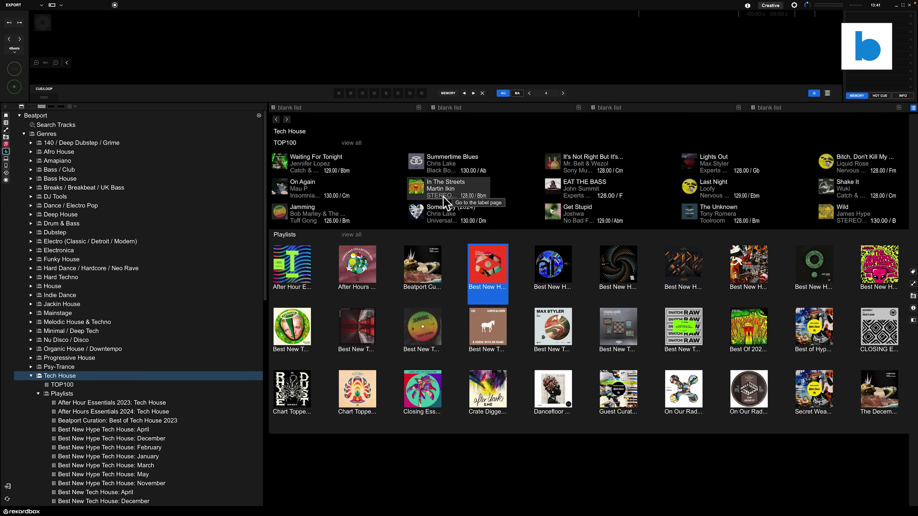
Open the record label page of the Tech House TOP100 track In The Streets in Beatport.
left_click(441, 195)
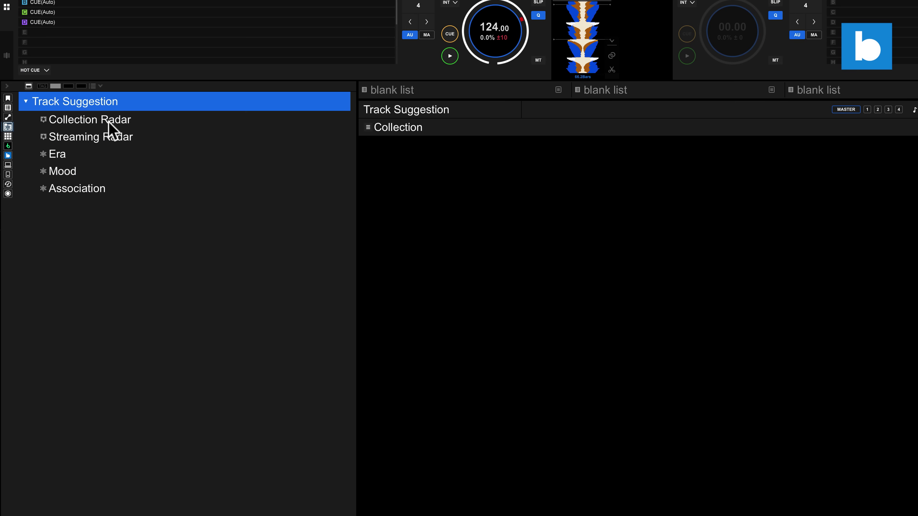
Show the Collection Radar suggestions and add BPM to their recommendation criteria.
left_click(109, 123)
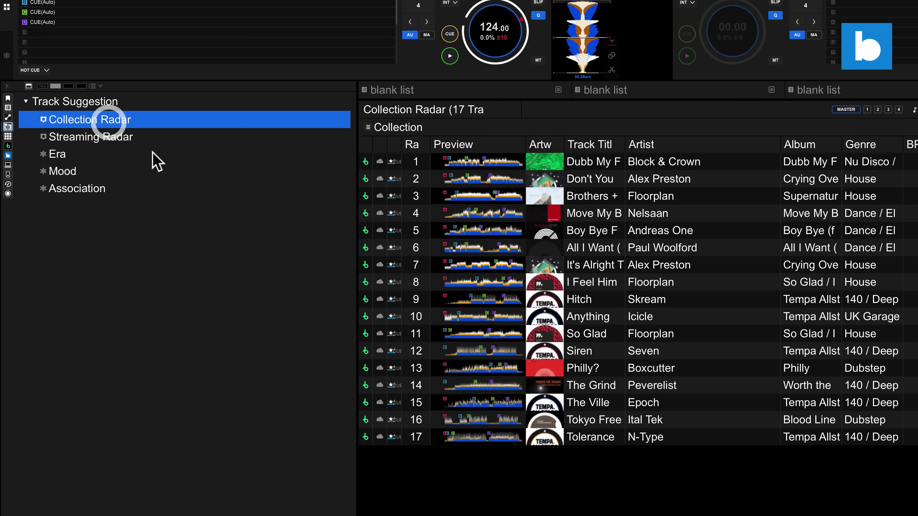
right_click(114, 121)
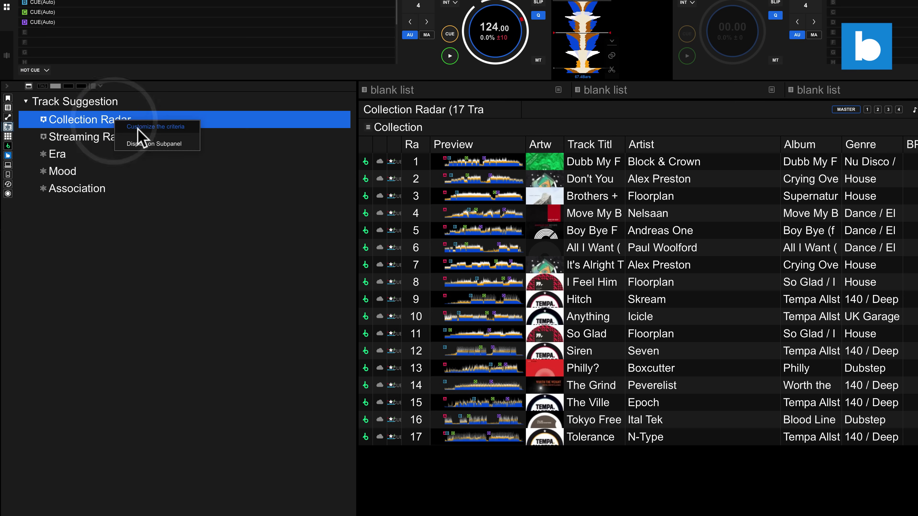
left_click(139, 127)
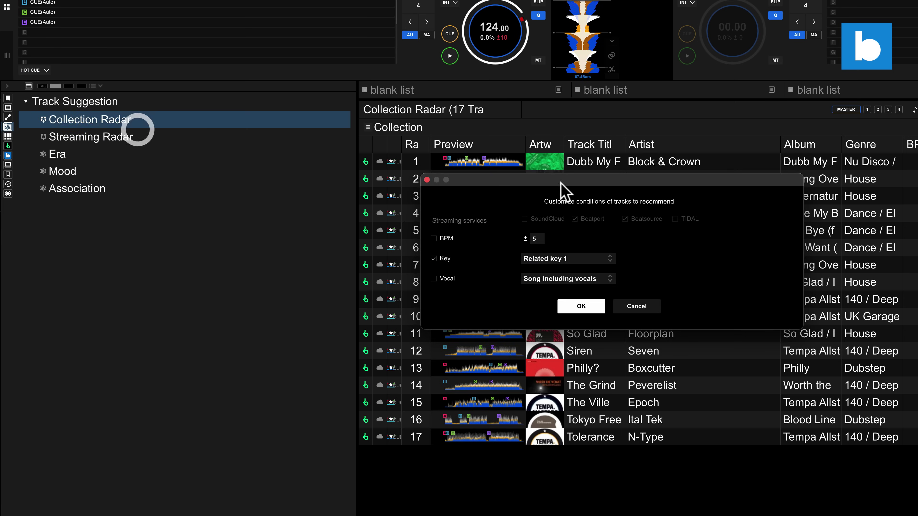
left_click(434, 239)
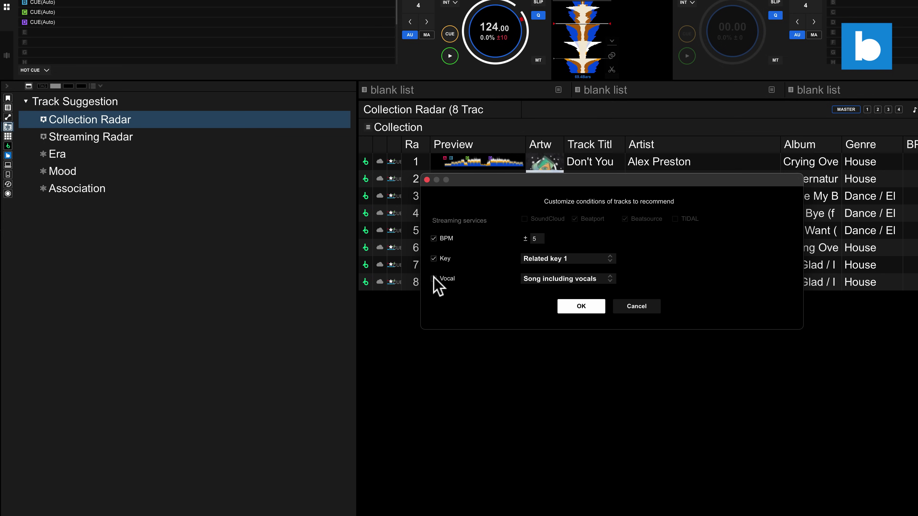
Enable the Vocal criterion for Collection Radar, change it to Instrumental, and turn the Vocal criterion back off.
left_click(435, 278)
left_click(560, 279)
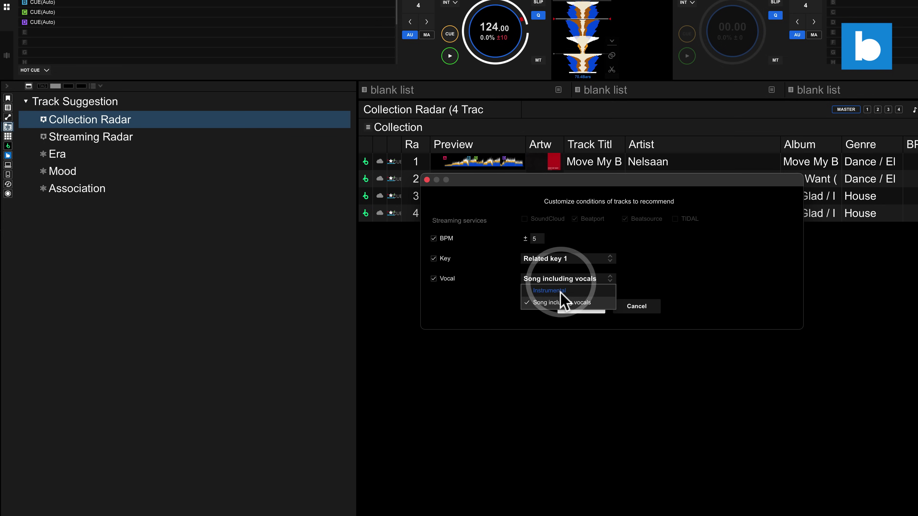
left_click(560, 292)
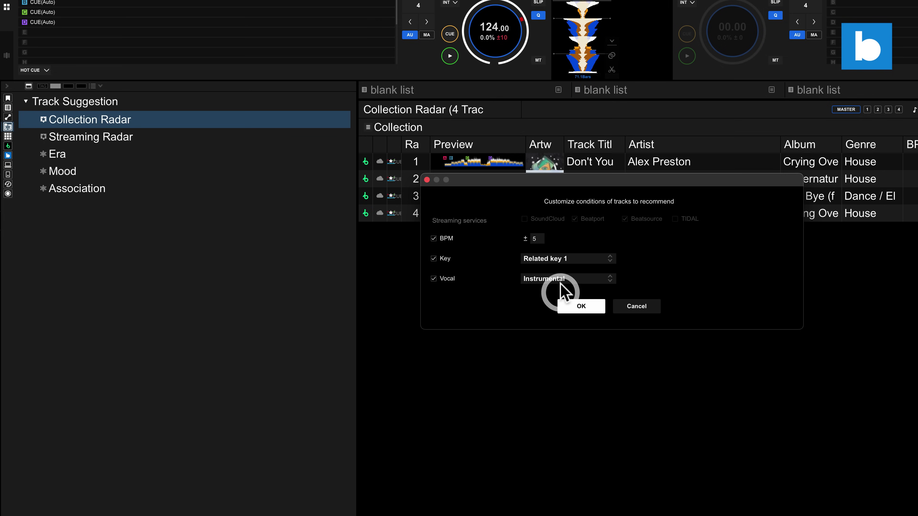
left_click(434, 278)
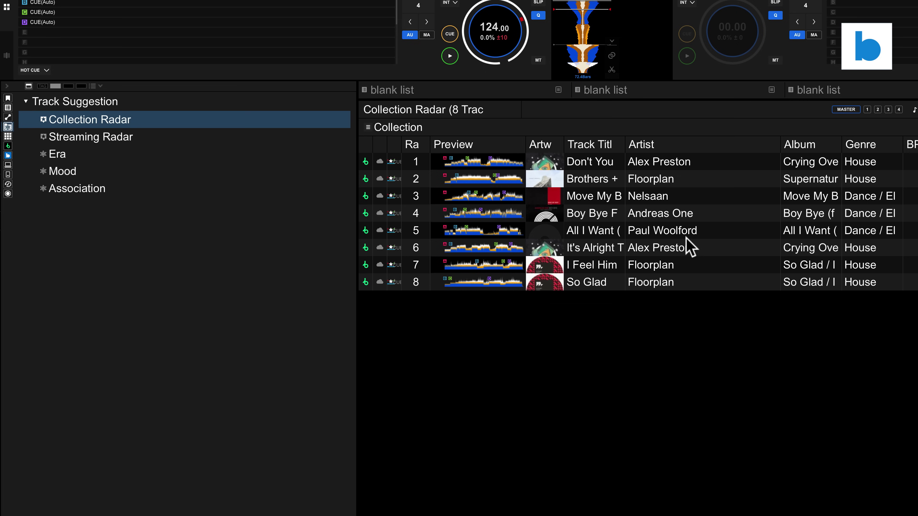
Set the Streaming Radar key criterion to Same key and look through the suggested tracks.
left_click(98, 137)
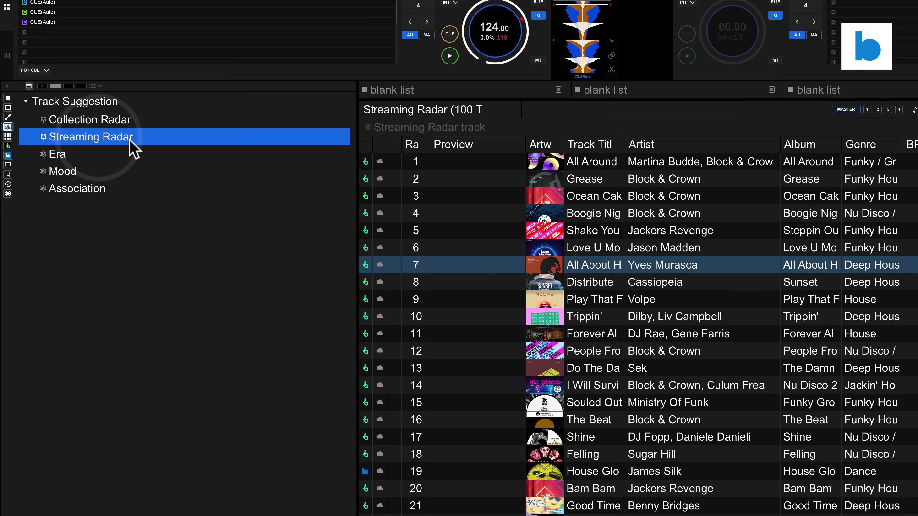
right_click(155, 141)
left_click(163, 142)
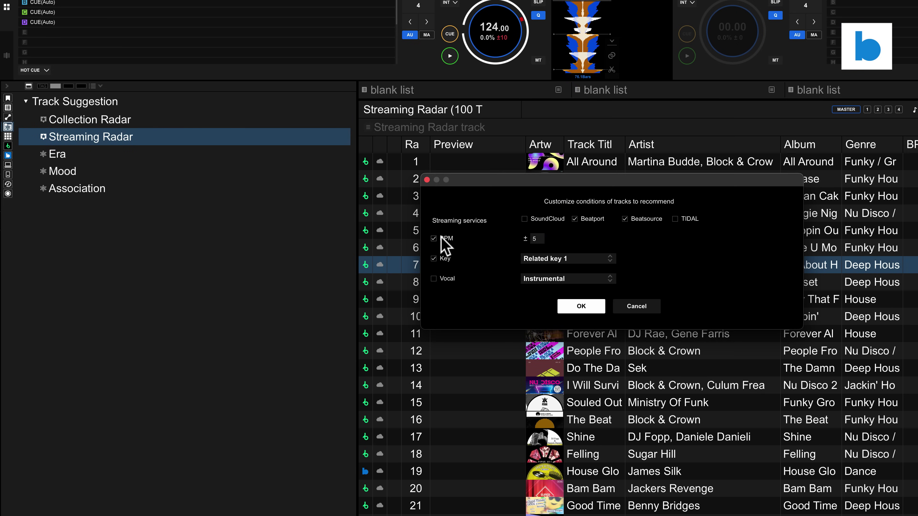
left_click(553, 259)
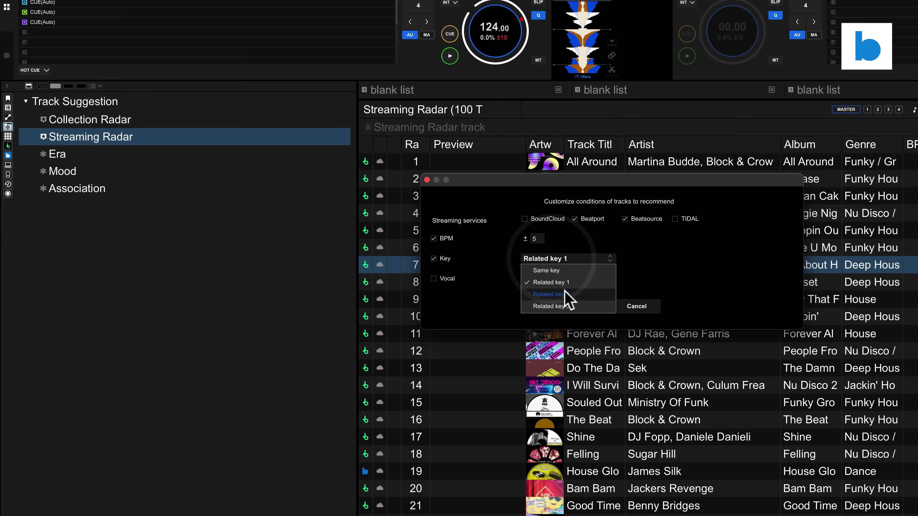
left_click(565, 272)
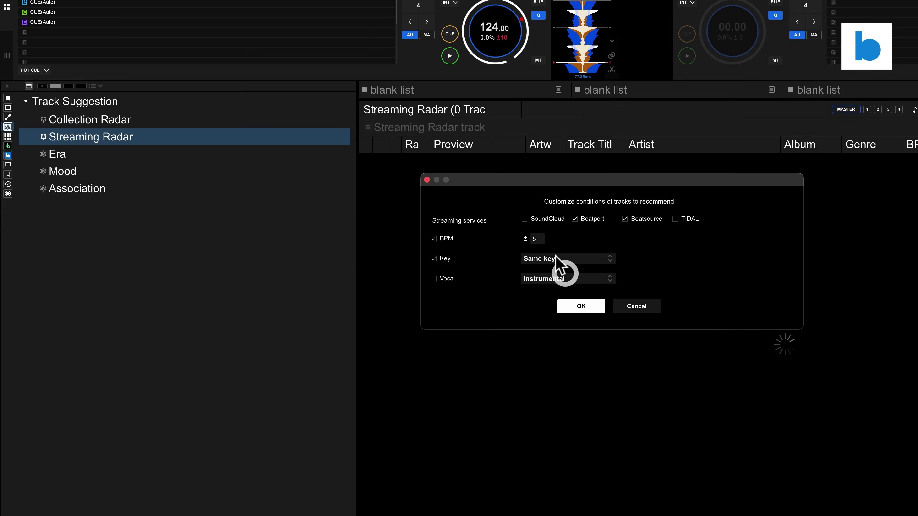
left_click(583, 306)
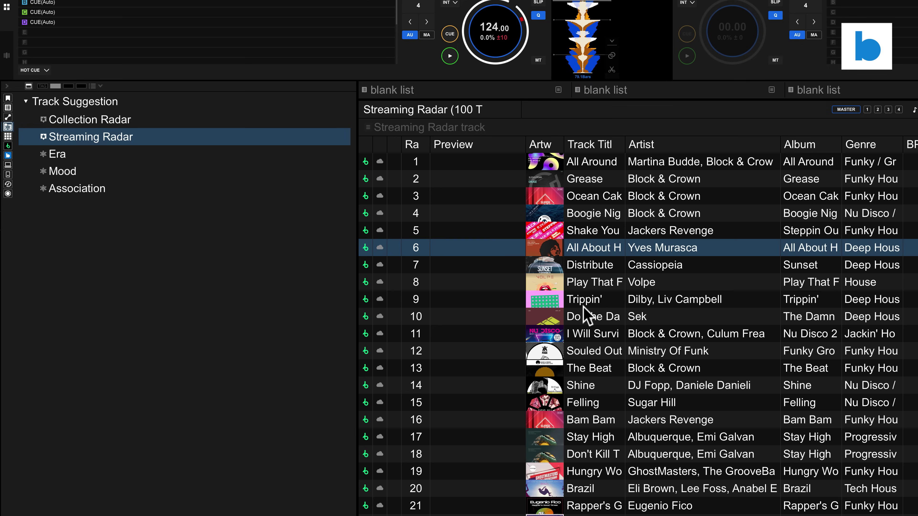
scroll(707, 314, "down", 20)
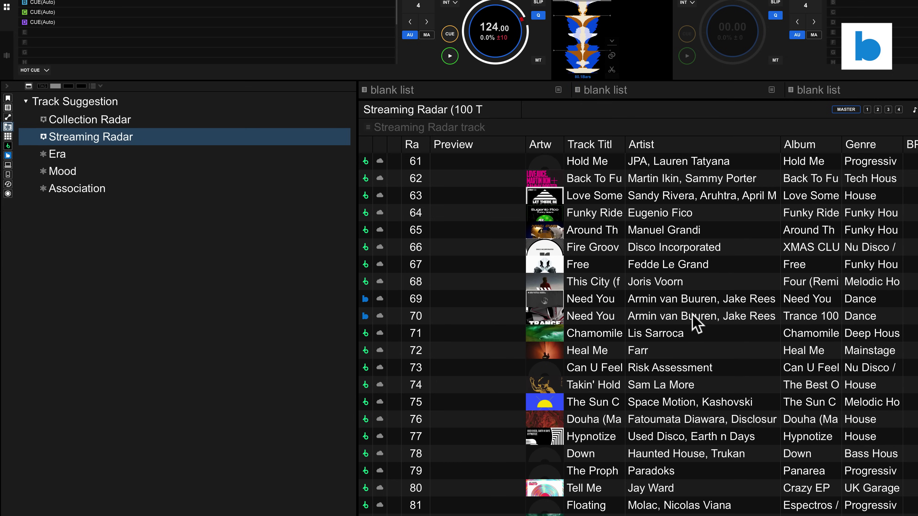
scroll(692, 314, "down", 3)
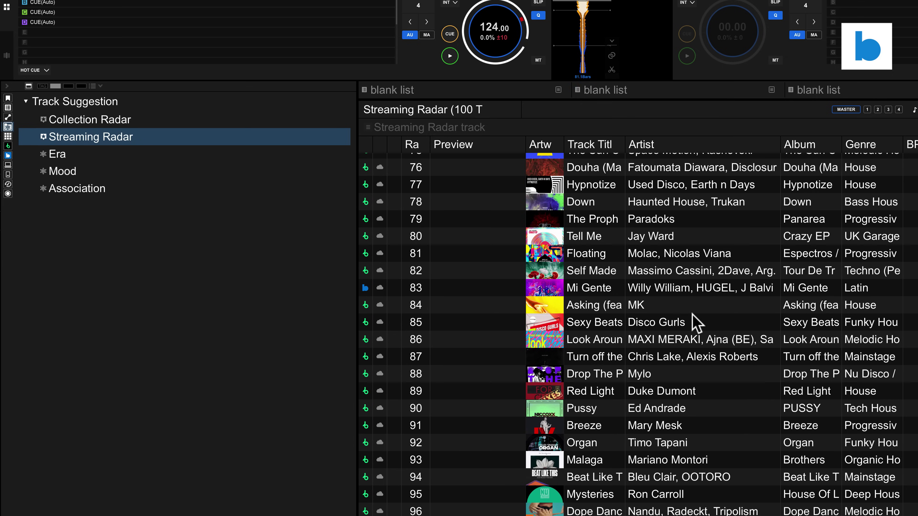
scroll(688, 309, "up", 20)
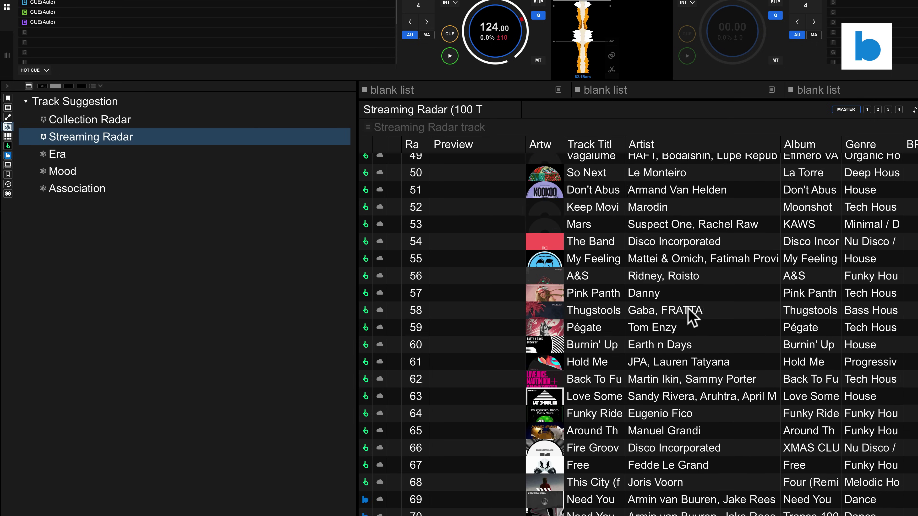
scroll(687, 308, "up", 5)
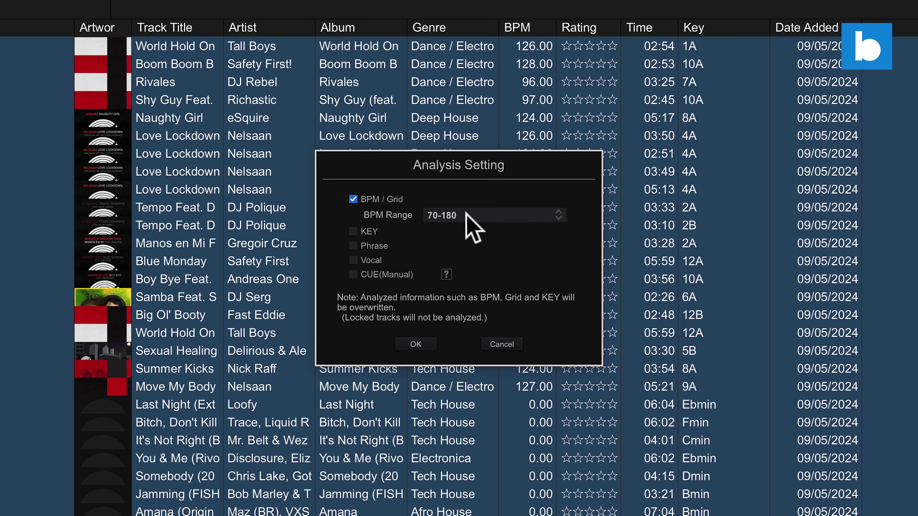
Enable KEY, Phrase and Vocal in the track analysis settings, read the CUE(Manual) help, and cancel the analysis.
left_click(353, 232)
left_click(353, 246)
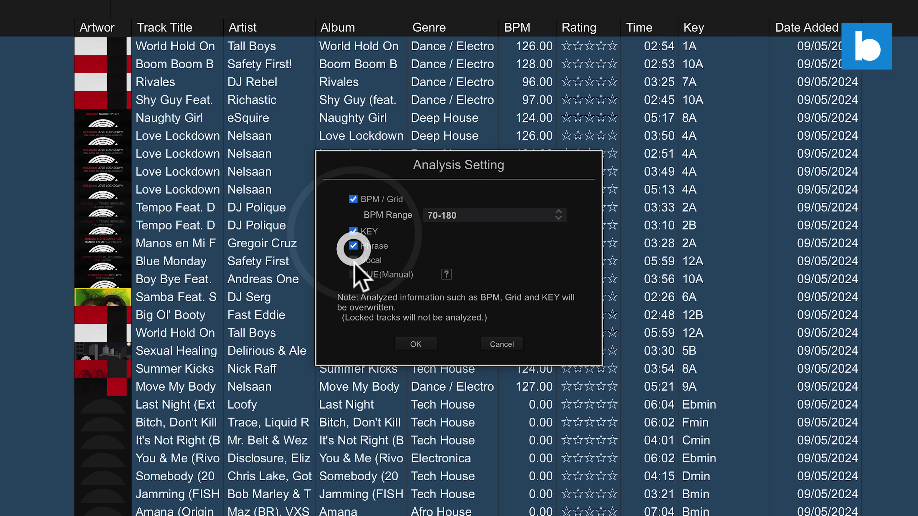
left_click(354, 258)
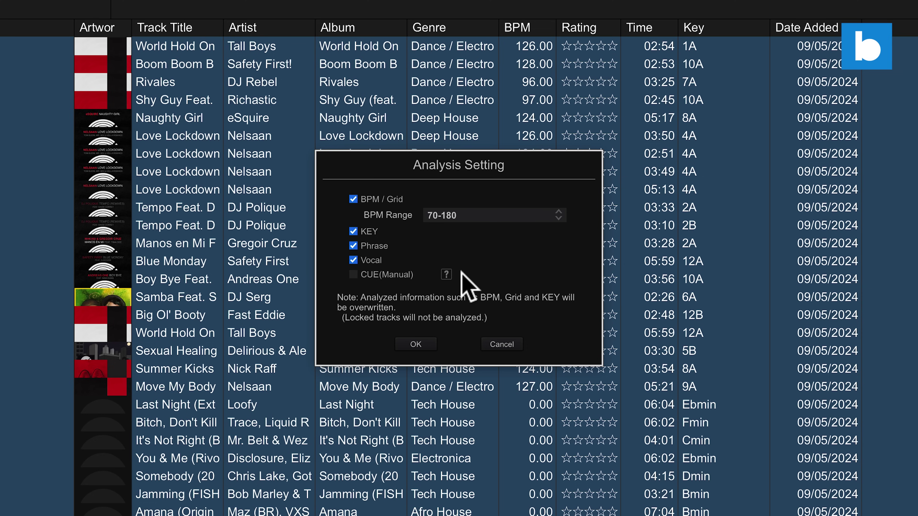
left_click(447, 274)
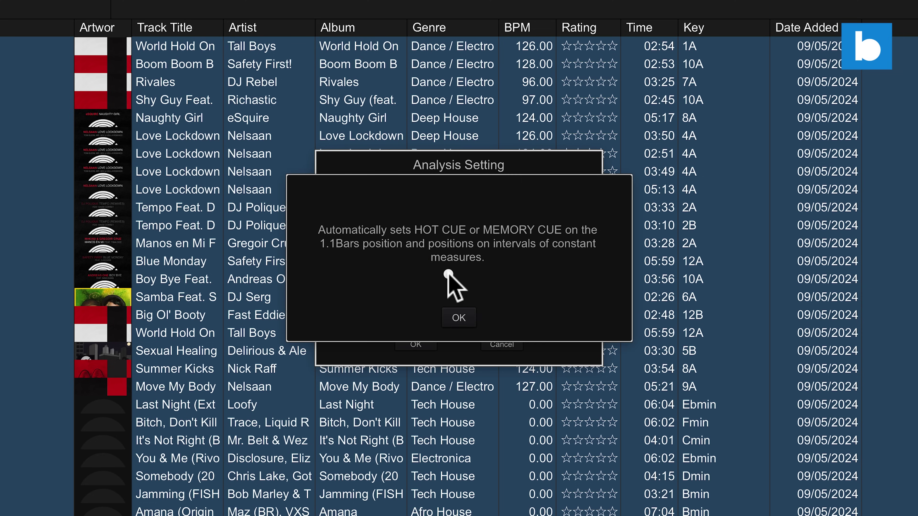
left_click(457, 317)
left_click(507, 346)
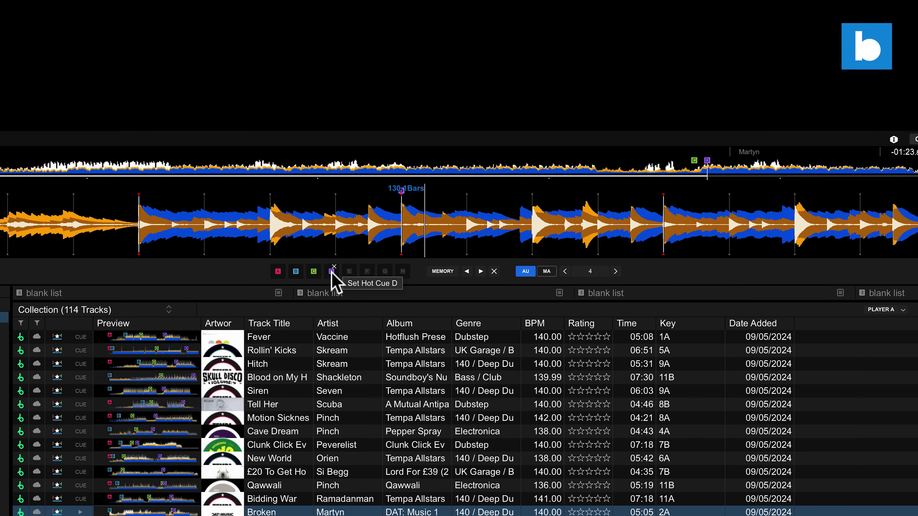
Jump the loaded track Broken to hot cue D, and move playback to the hot cue C marker on the overview waveform.
left_click(332, 271)
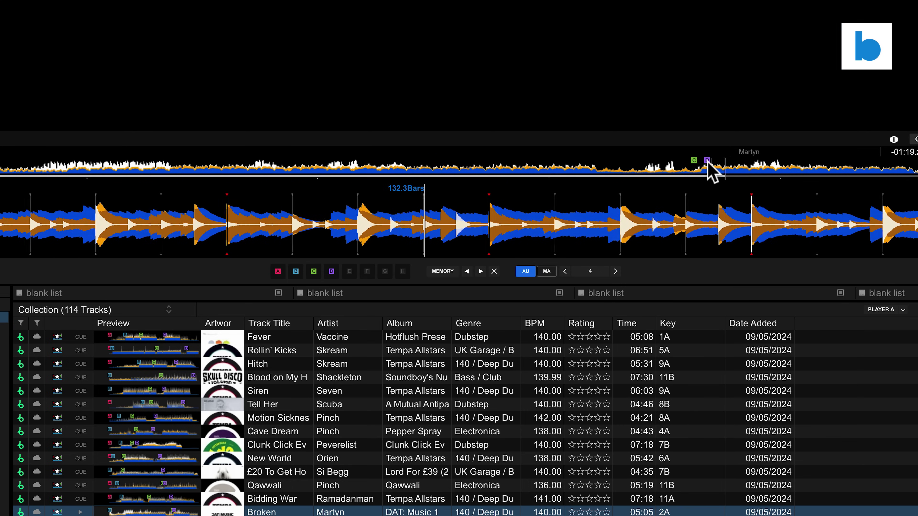
left_click(695, 167)
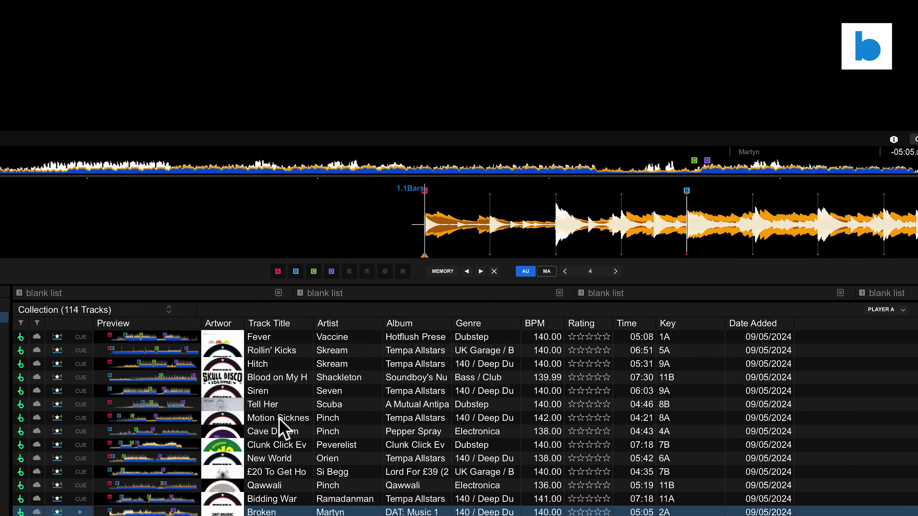
Load Motion Sickness by Pinch into the player and jump playback to hot cues C and D.
left_click_drag(291, 416, 281, 225)
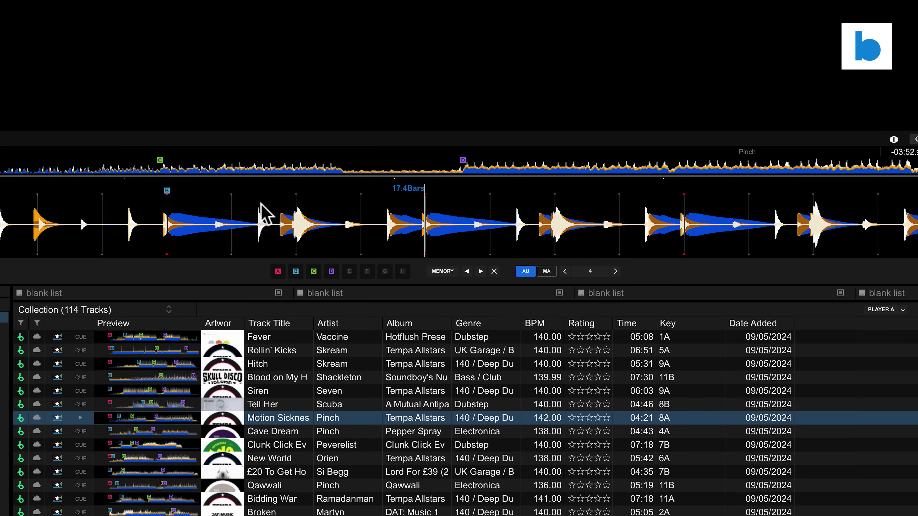
left_click(314, 272)
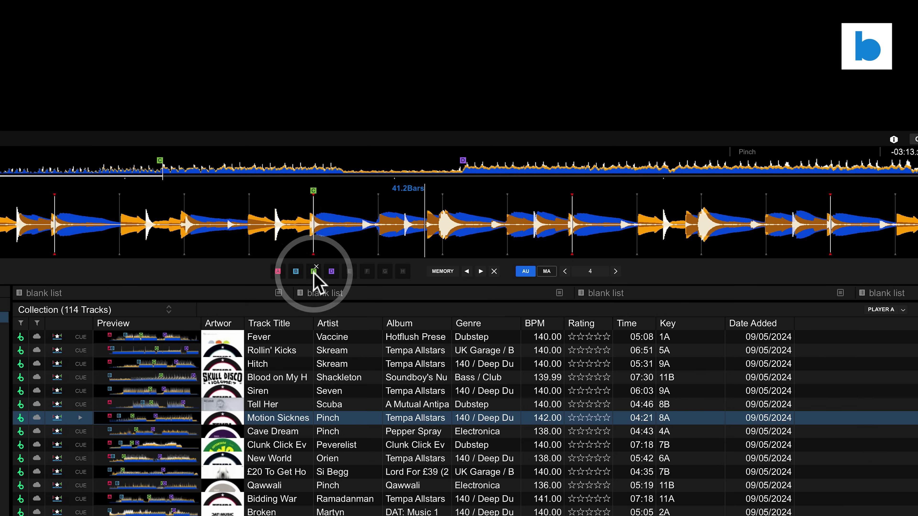
left_click(331, 271)
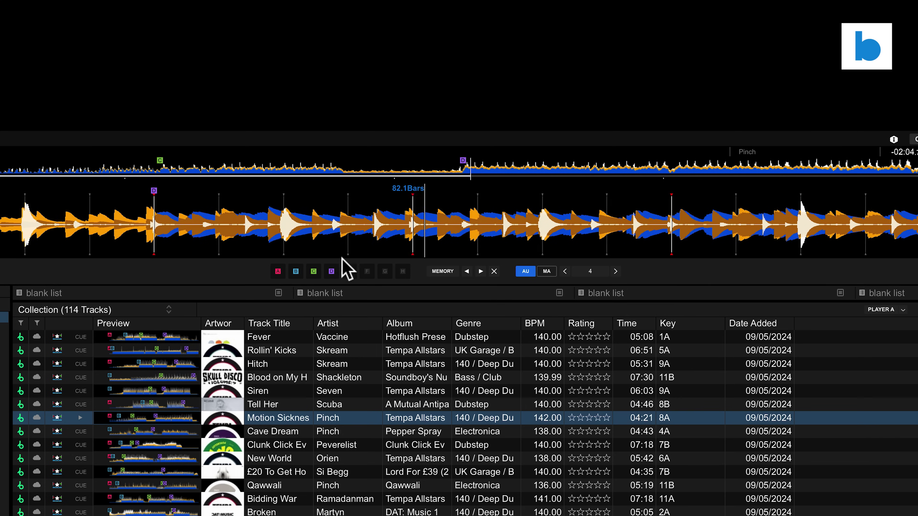
key("c")
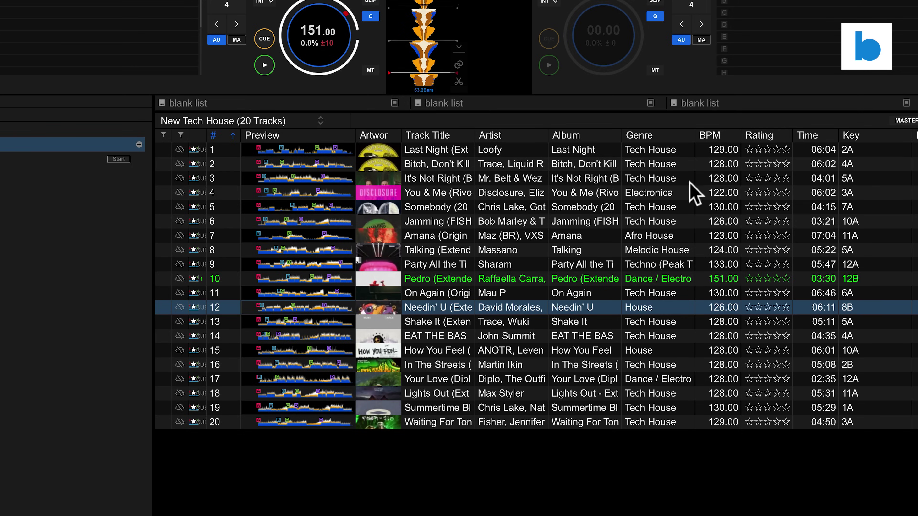
Look through the Keyboard, Advanced, DVS and Extensions preferences, return to the Keyboard mappings, and close the preferences.
key("super+comma")
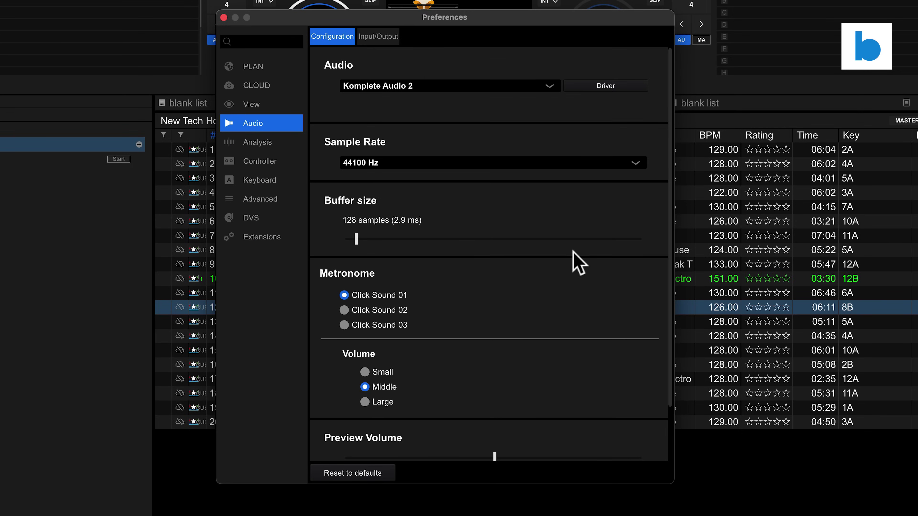
left_click(259, 178)
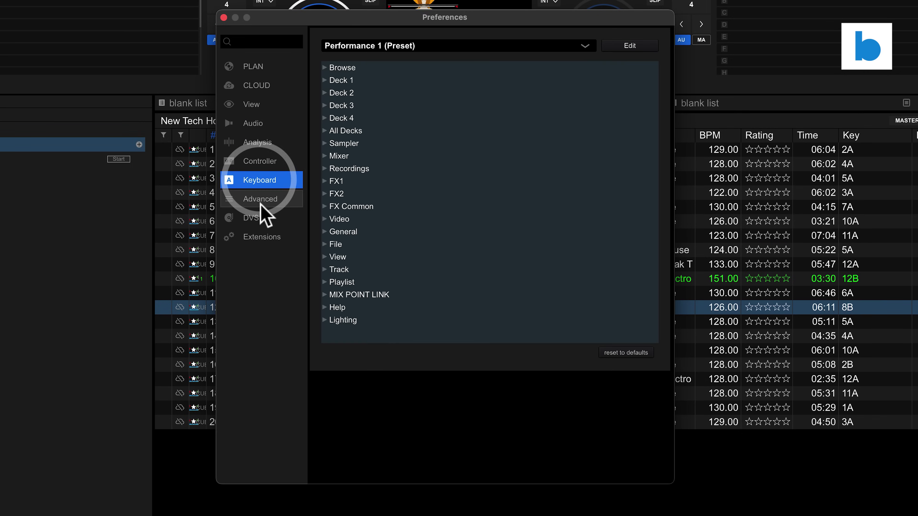
left_click(261, 202)
left_click(262, 218)
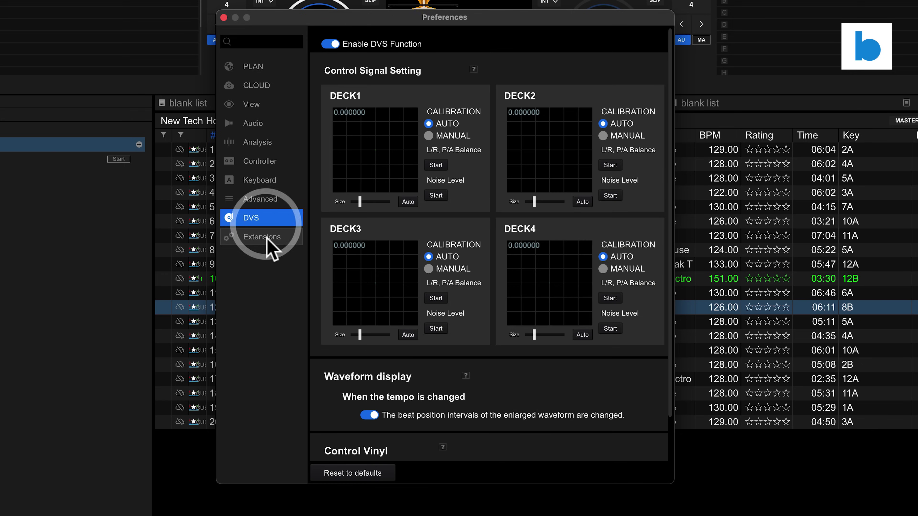
left_click(267, 237)
left_click(261, 181)
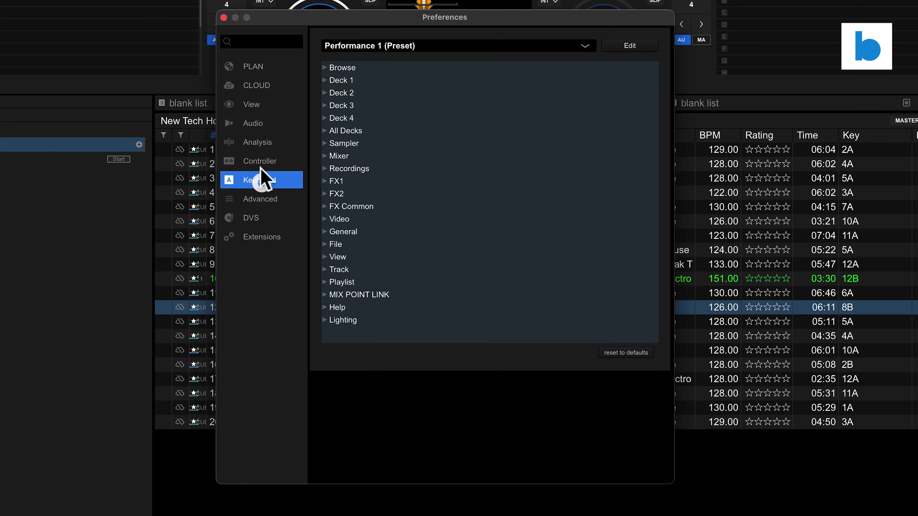
left_click(224, 18)
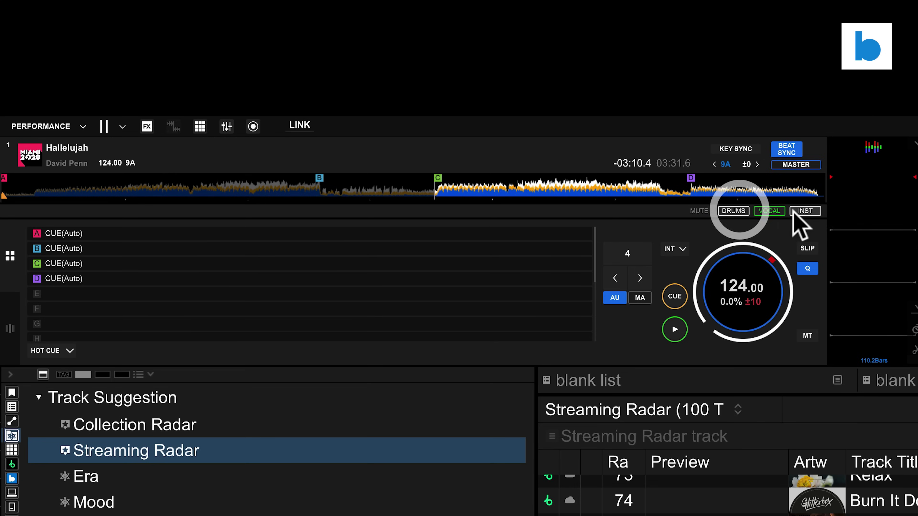
Toggle the DRUMS, VOCAL and INST mutes on the Hallelujah deck to isolate individual stems during playback.
left_click(794, 212)
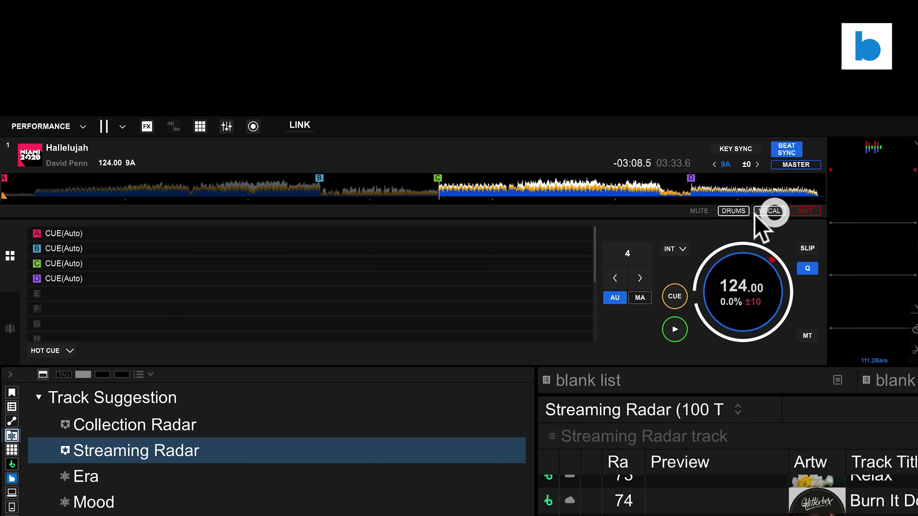
left_click(770, 211)
left_click(805, 211)
left_click(737, 212)
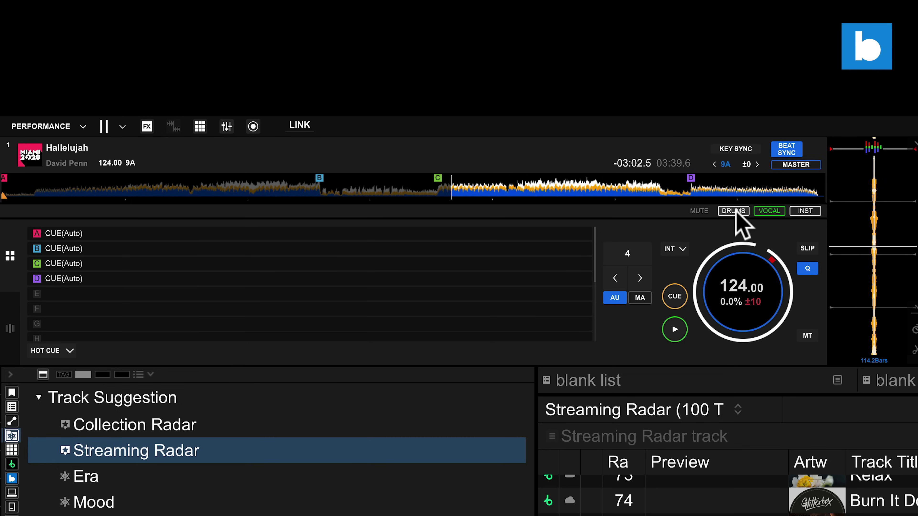
left_click(769, 212)
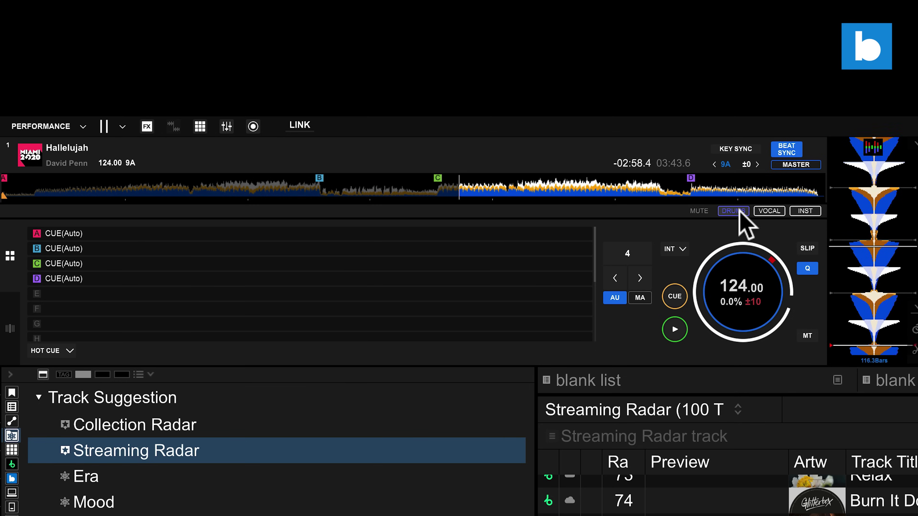
left_click(765, 211)
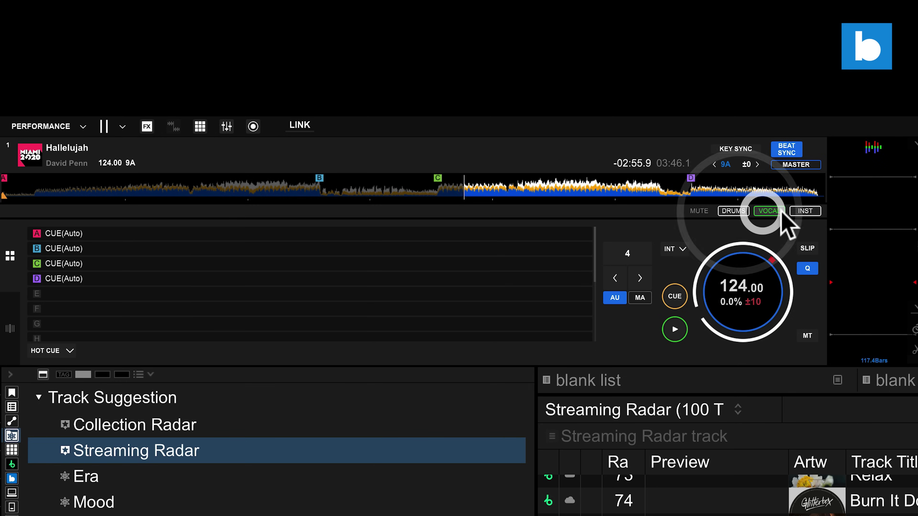
left_click(796, 211)
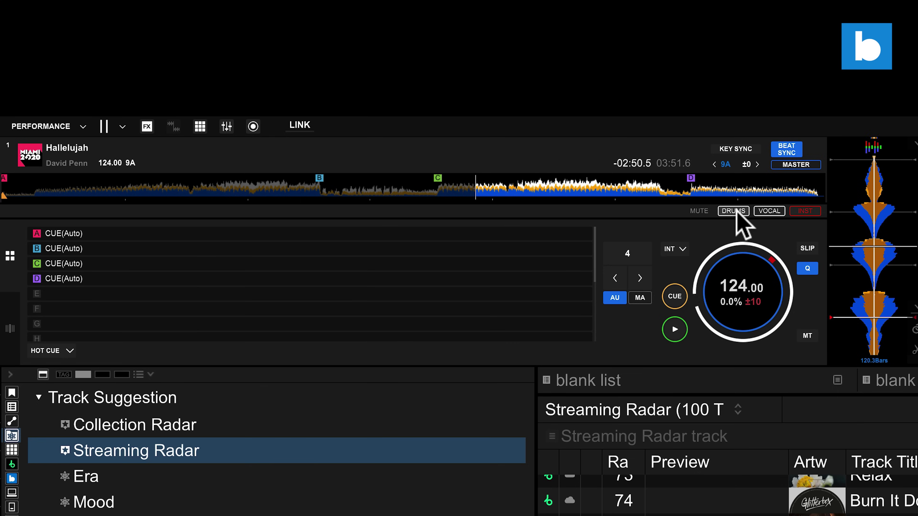
left_click(768, 211)
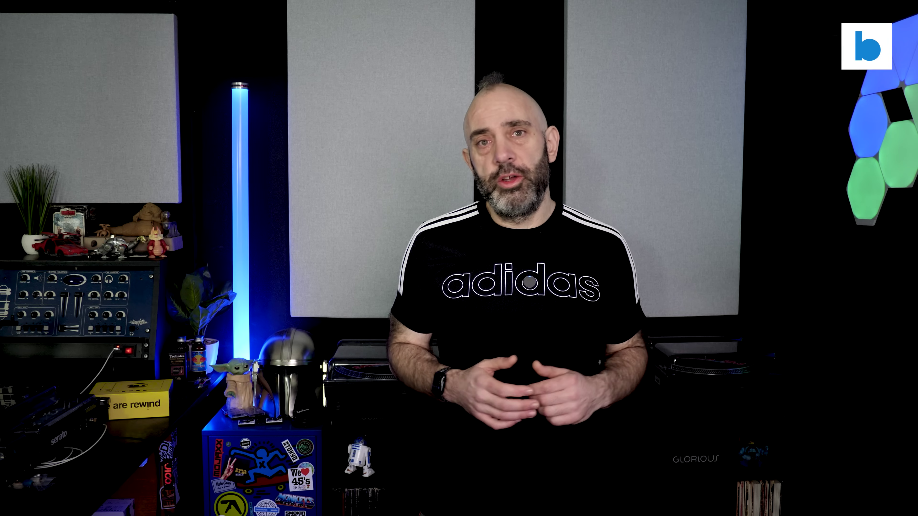